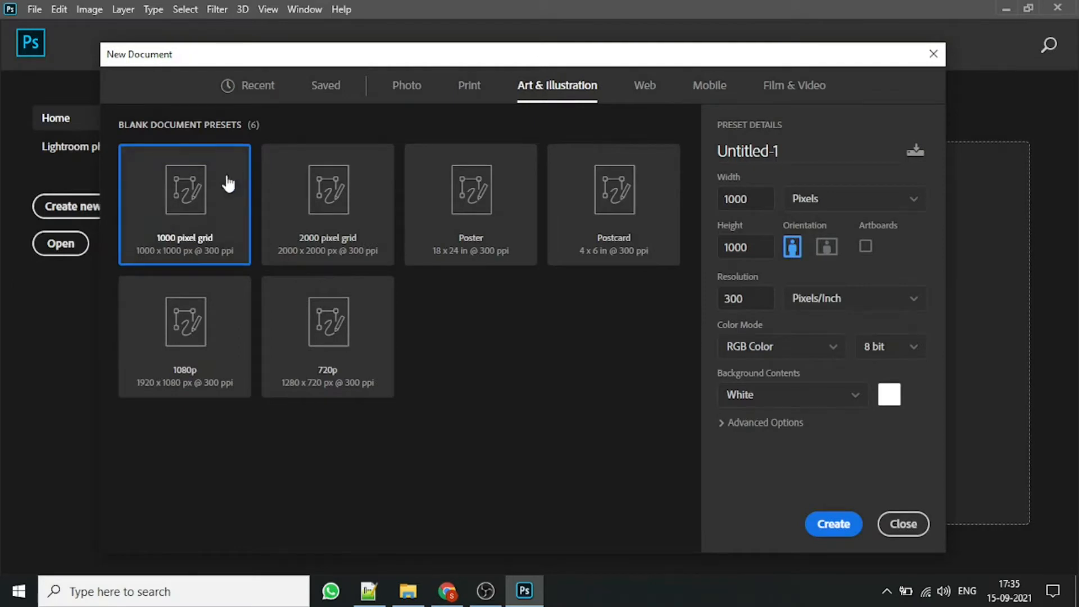
# Create a new 1000 x 1000 pixel document with the resolution set to 72 pixels/inch.
pyautogui.doubleClick(745, 299)
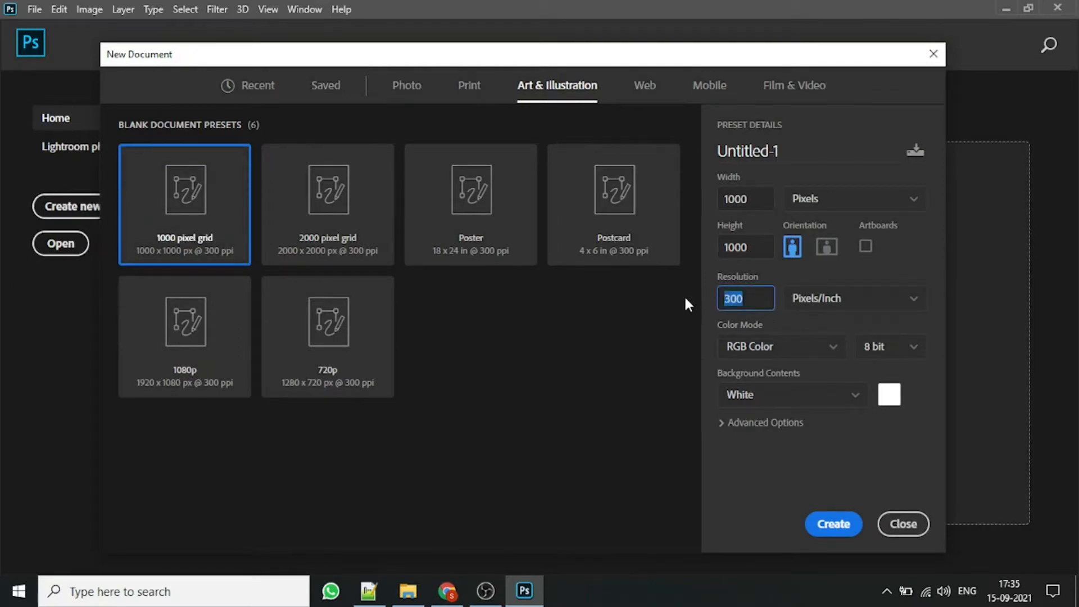
pyautogui.write('72')
pyautogui.click(832, 524)
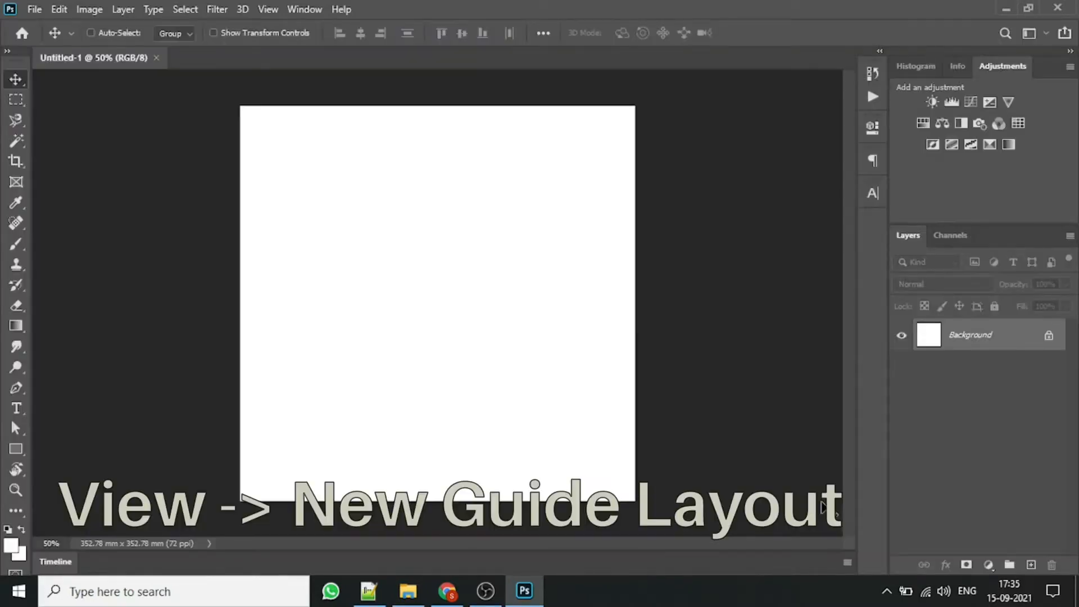
# Add a new guide layout with 2 columns and 2 rows to the canvas.
pyautogui.click(267, 9)
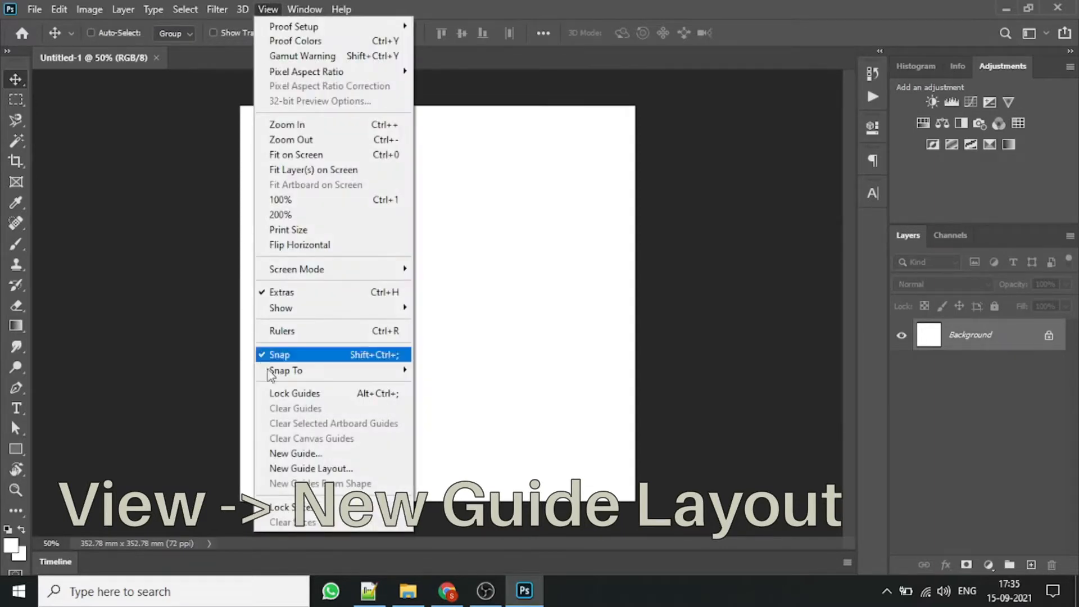
pyautogui.click(314, 469)
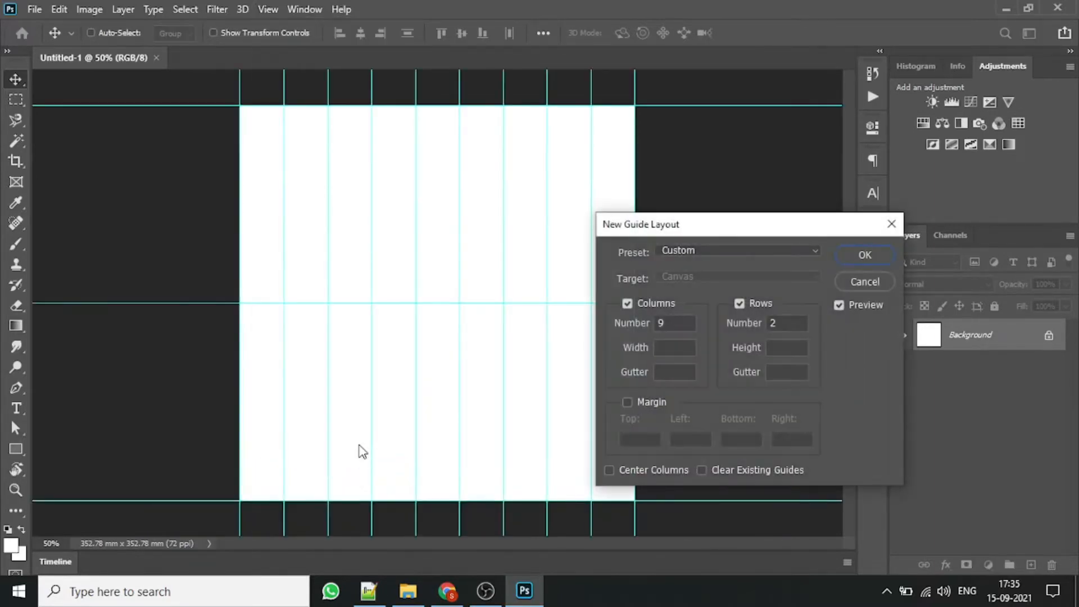
pyautogui.doubleClick(672, 324)
pyautogui.write('2')
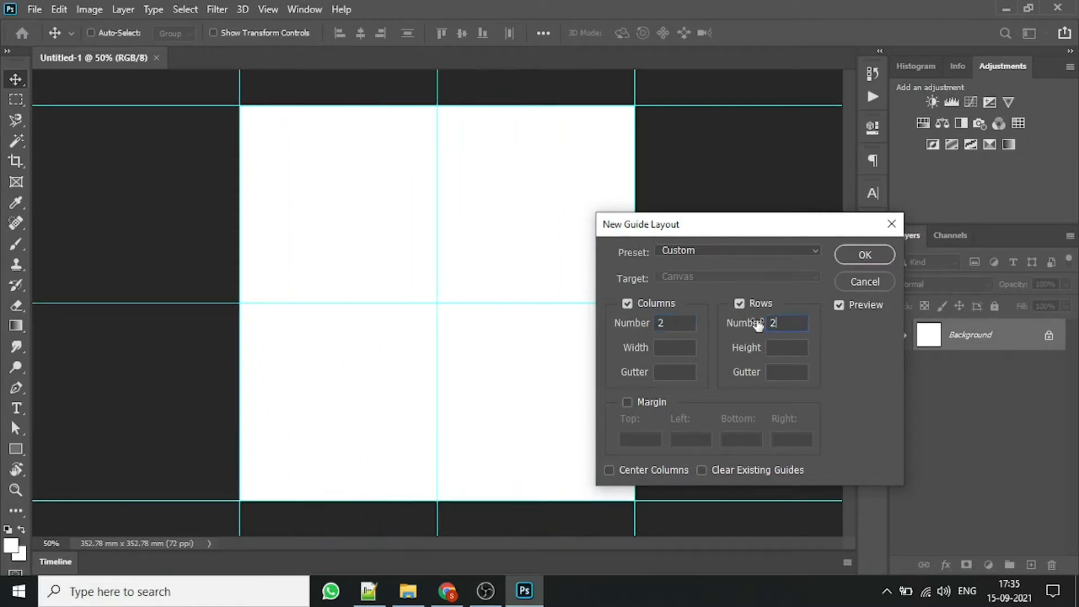
pyautogui.click(863, 255)
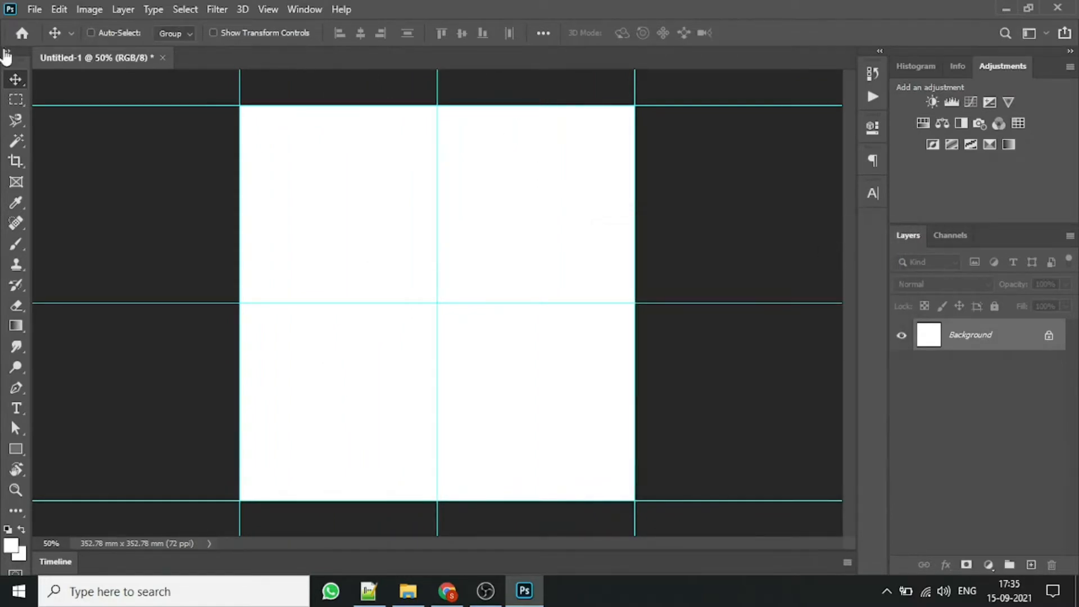
# Draw a 500 x 500 px rectangle shape snapped to the canvas's upper-left quadrant and fill it with light blue.
pyautogui.click(16, 449)
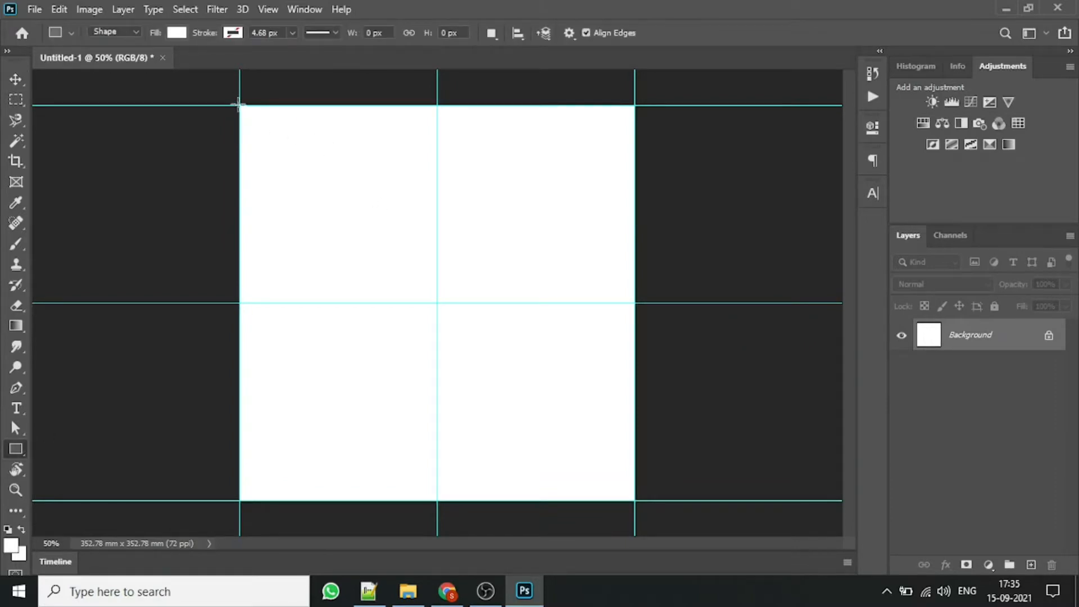
pyautogui.moveTo(240, 106); pyautogui.dragTo(437, 304)
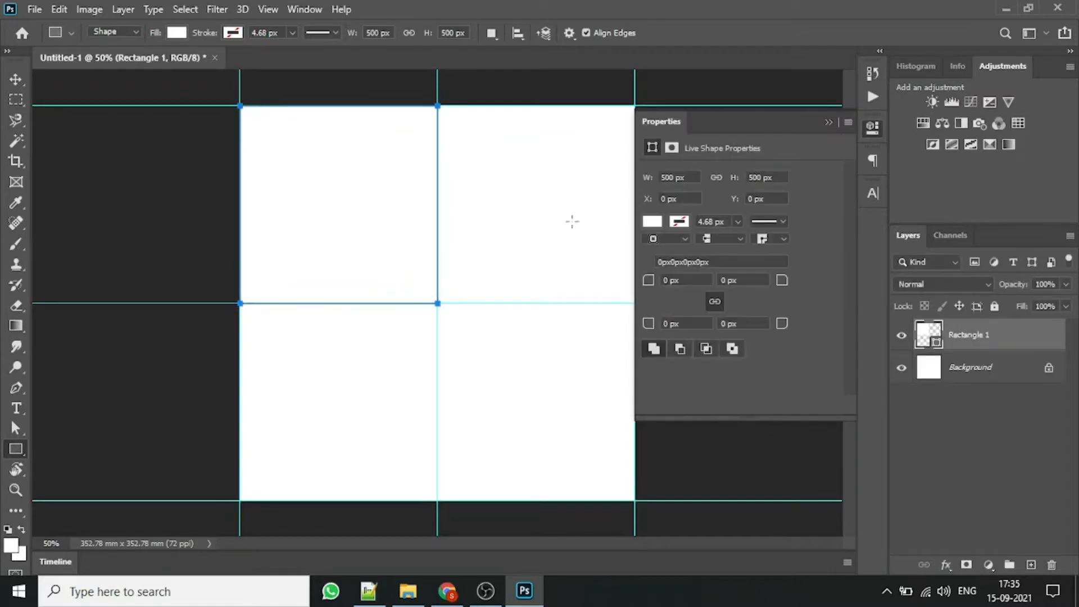
pyautogui.click(652, 221)
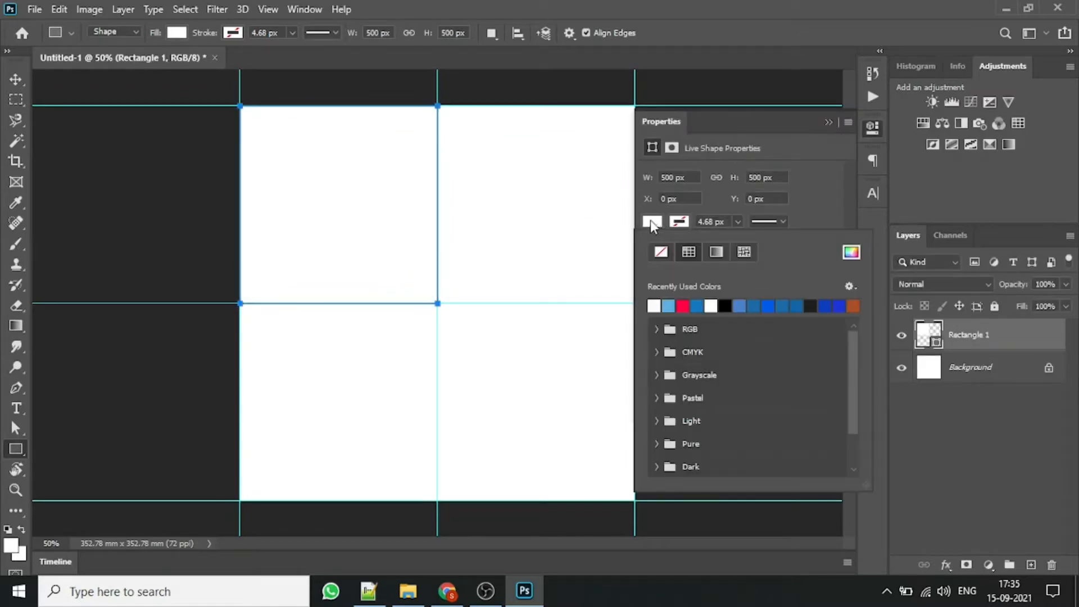
pyautogui.click(670, 305)
pyautogui.click(982, 339)
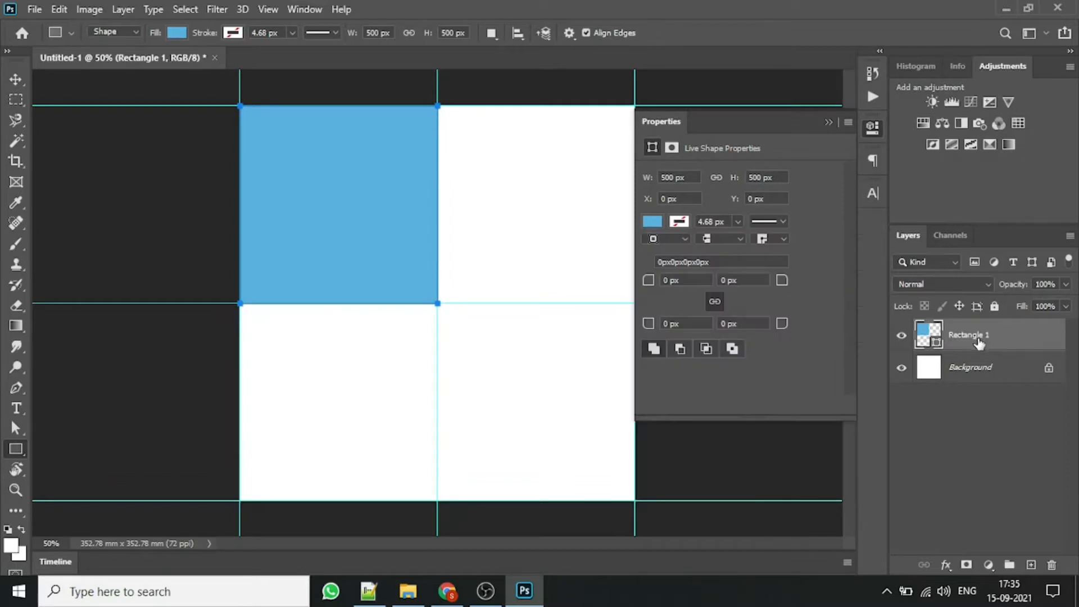
pyautogui.click(966, 363)
pyautogui.click(959, 336)
# Duplicate the light blue Rectangle 1 layer within the same document, keeping the suggested name.
pyautogui.click(15, 79)
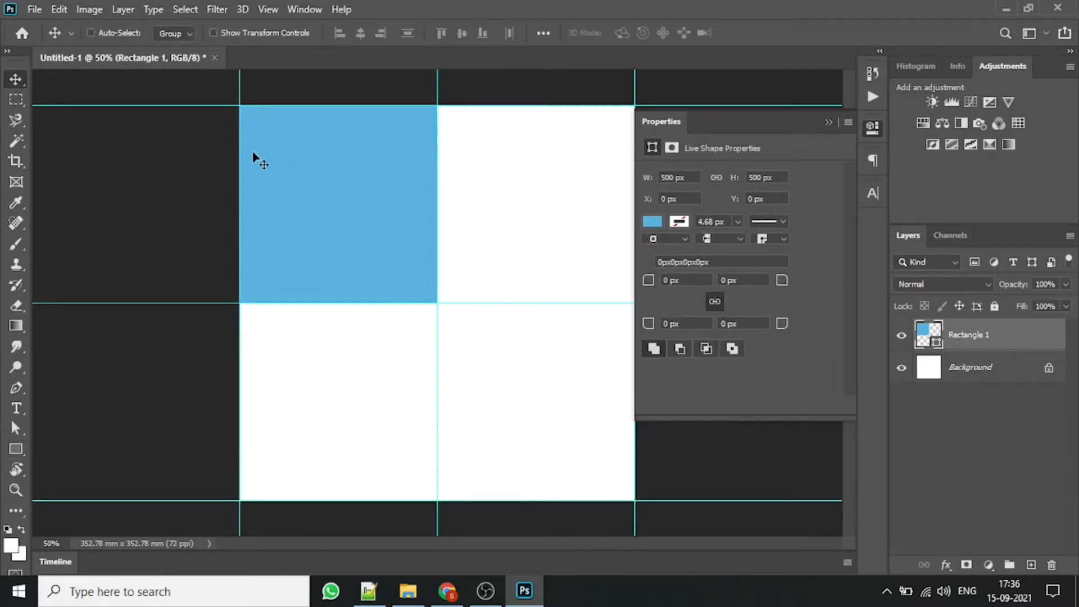
pyautogui.rightClick(991, 332)
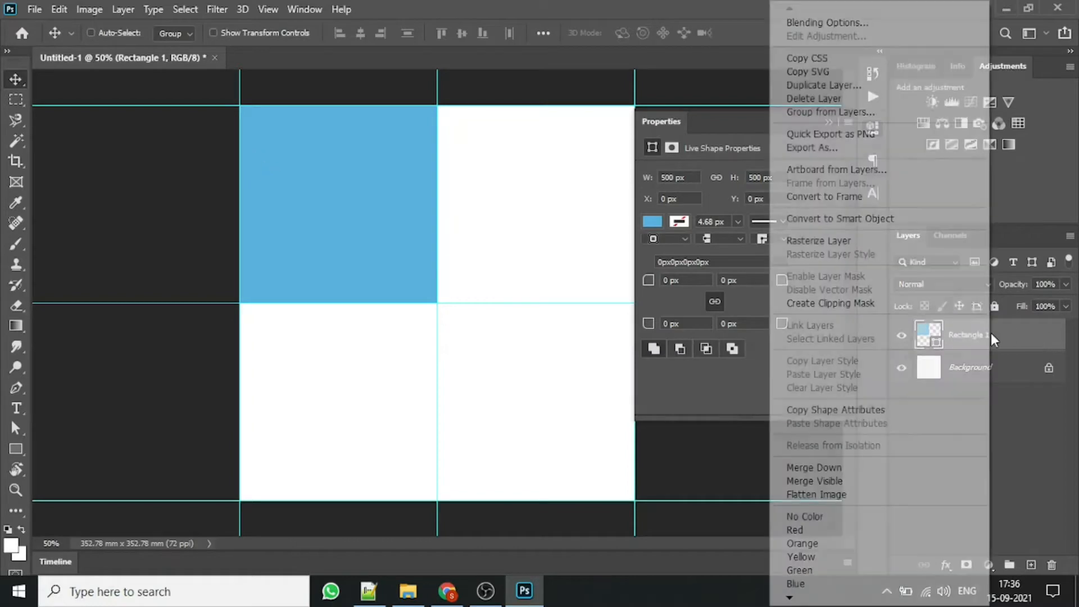
pyautogui.click(843, 86)
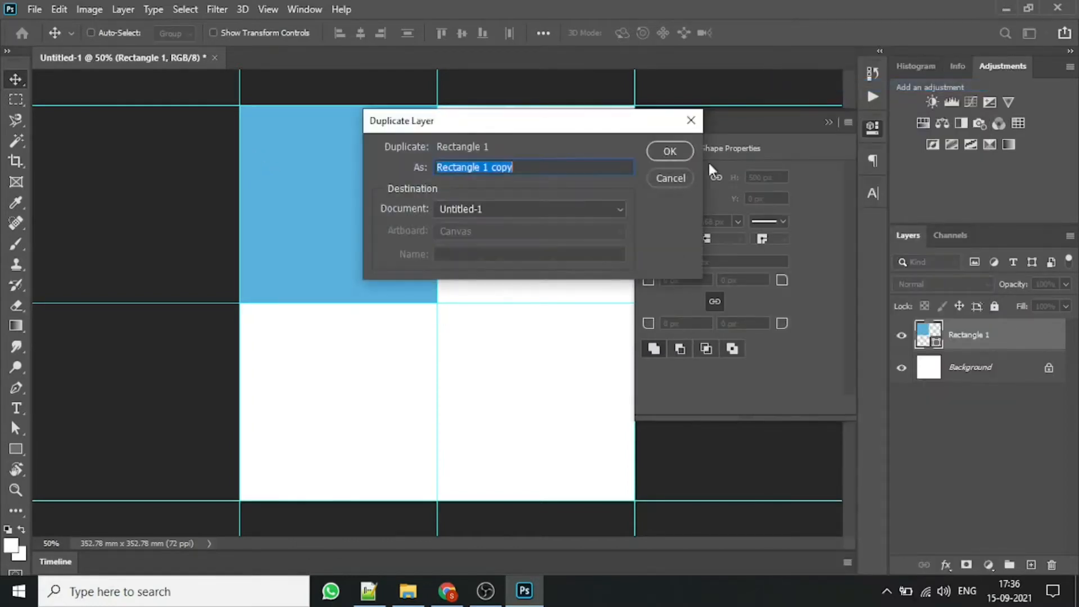
pyautogui.click(661, 154)
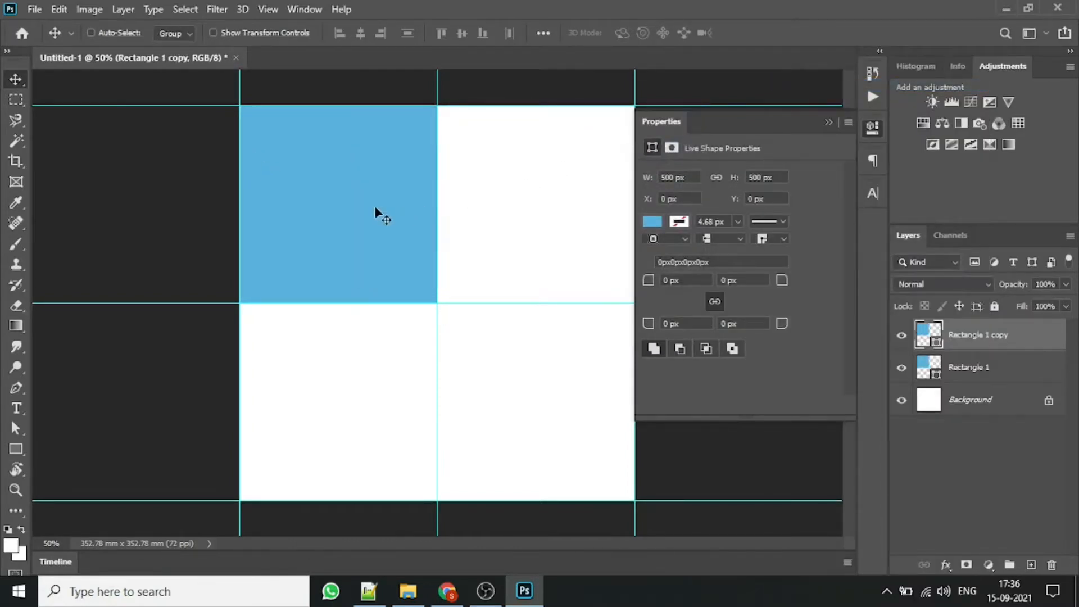
# Fill the Rectangle 1 copy square with red and move it straight across into the upper-right quadrant.
pyautogui.click(653, 221)
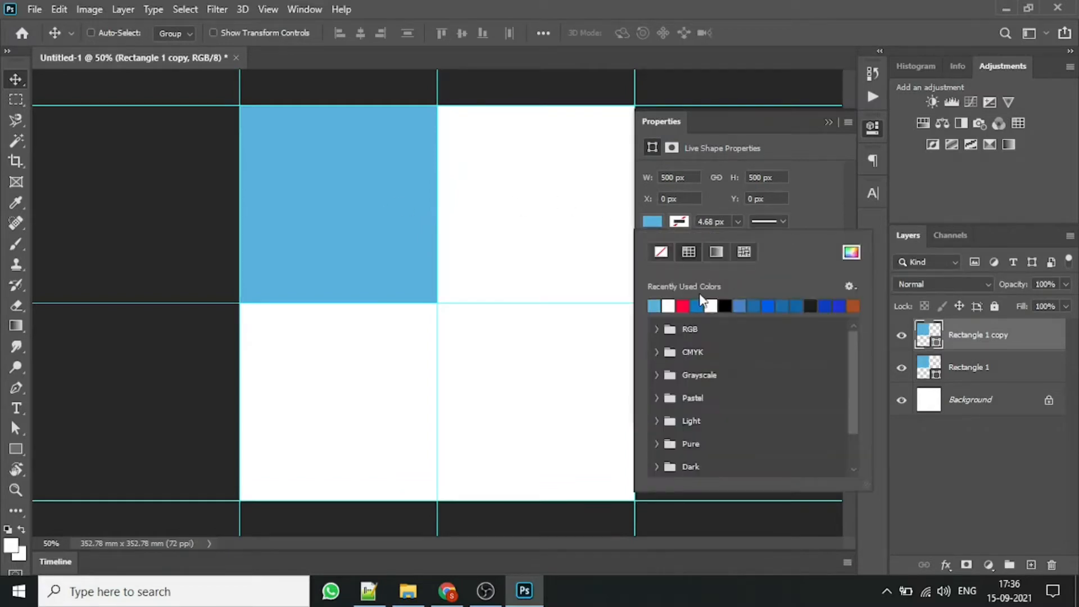
pyautogui.click(682, 306)
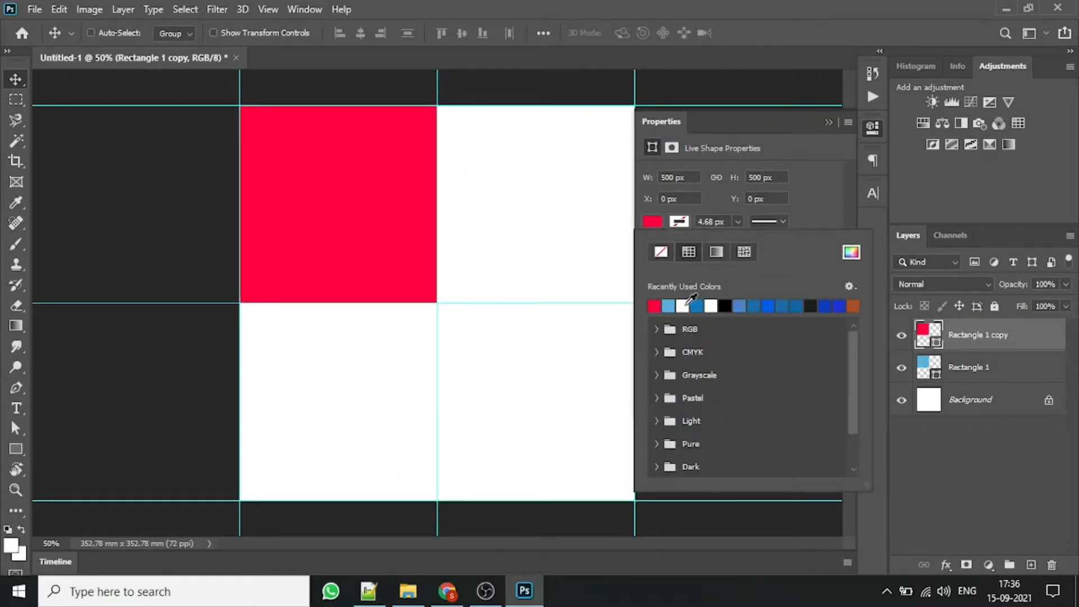
pyautogui.click(377, 193)
pyautogui.moveTo(381, 193); pyautogui.dragTo(570, 195)
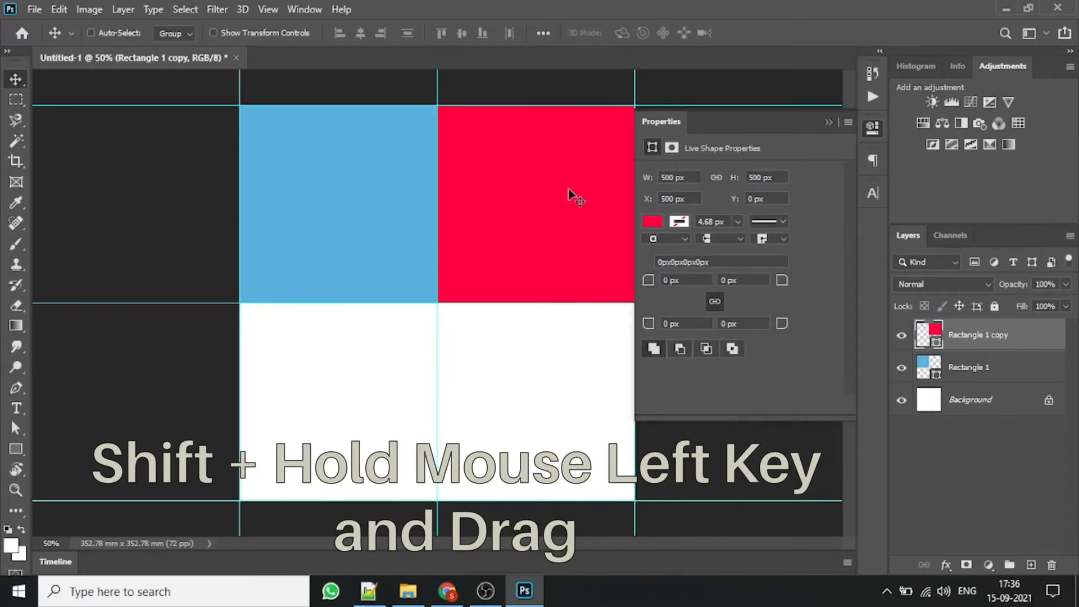
# Duplicate the red square's layer in the upper-right quadrant, keeping the suggested name.
pyautogui.rightClick(1006, 335)
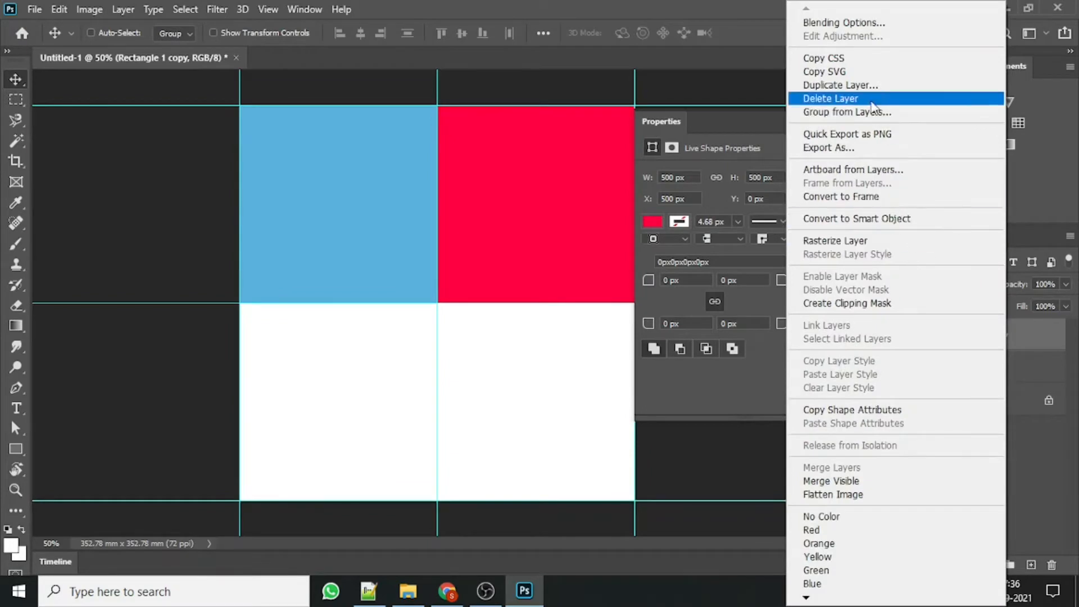
pyautogui.click(870, 85)
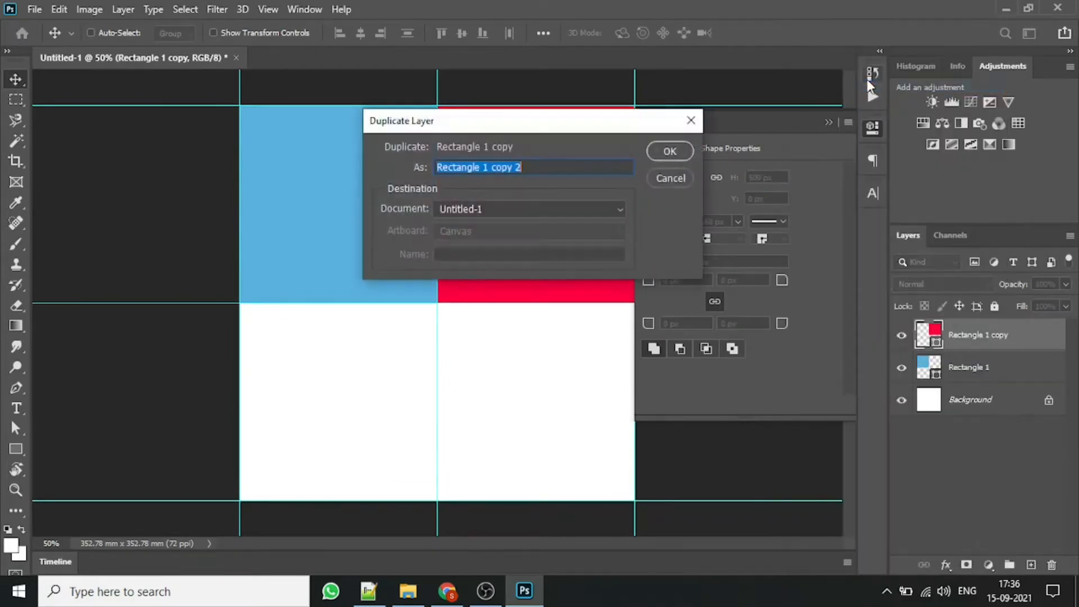
pyautogui.click(653, 153)
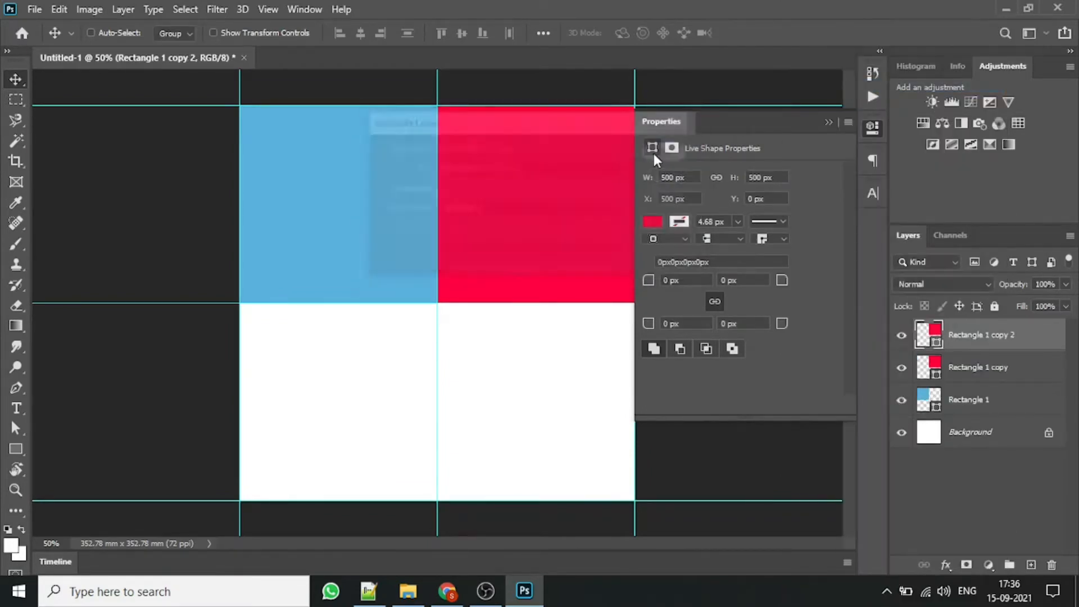
# Fill the new copy of the red square with light blue and move it straight down into the lower-right quadrant.
pyautogui.click(652, 222)
pyautogui.click(669, 305)
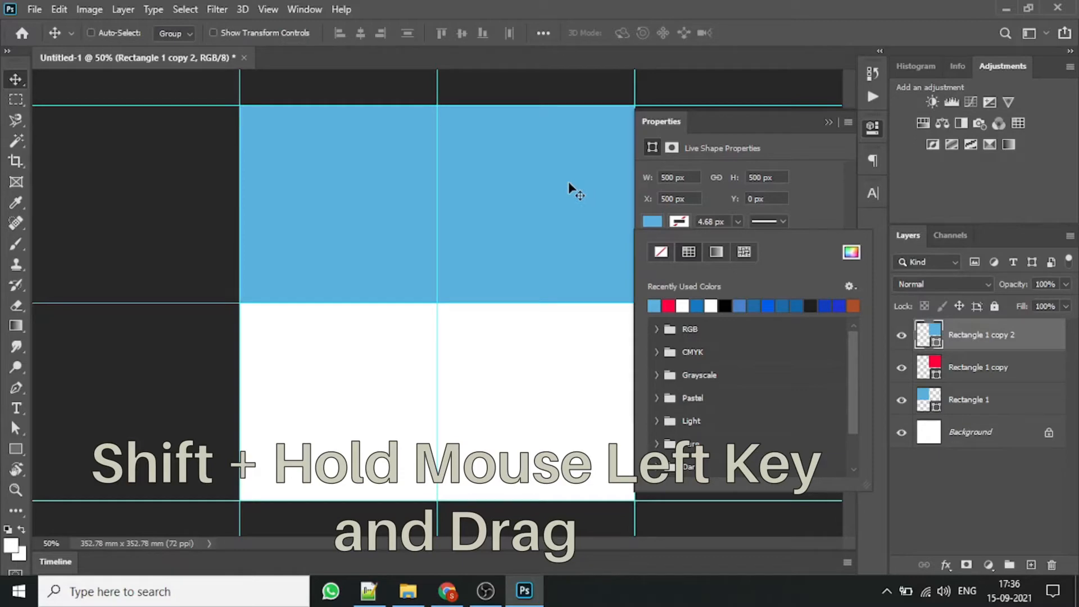
pyautogui.moveTo(569, 181); pyautogui.dragTo(562, 388)
# Duplicate the light blue square's layer in the lower-right quadrant, keeping the suggested name.
pyautogui.rightClick(991, 340)
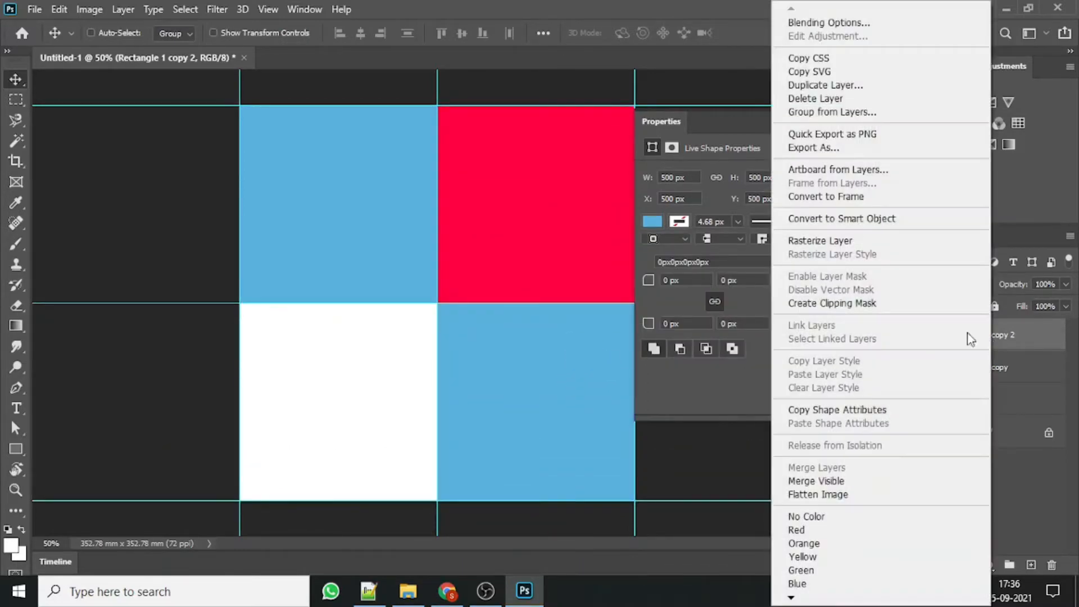
pyautogui.click(826, 86)
pyautogui.click(657, 153)
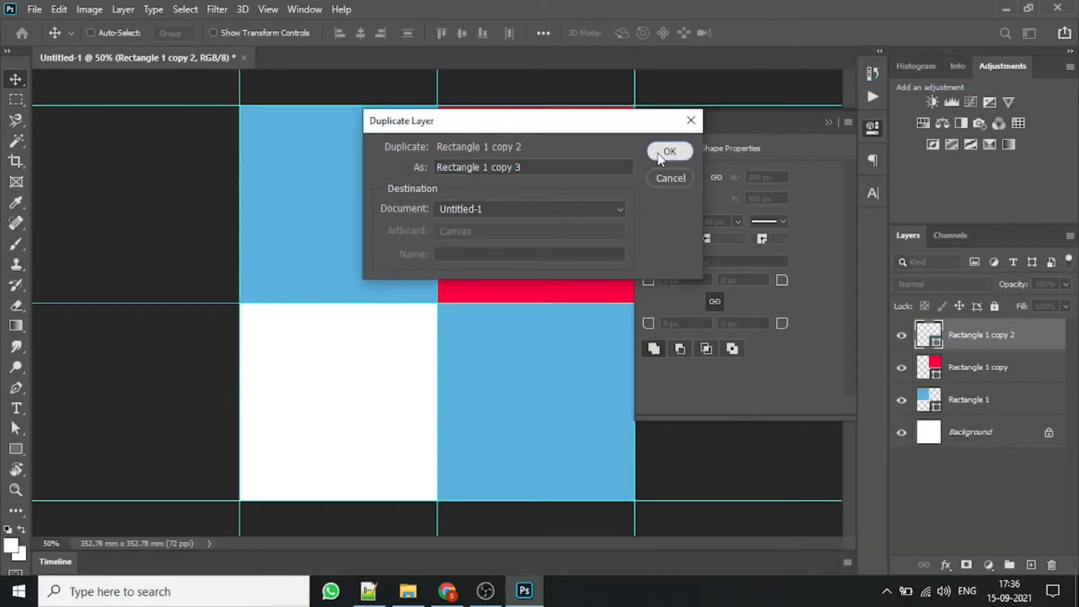
# Fill the Rectangle 1 copy 3 square with red and move it straight across into the lower-left quadrant.
pyautogui.click(653, 222)
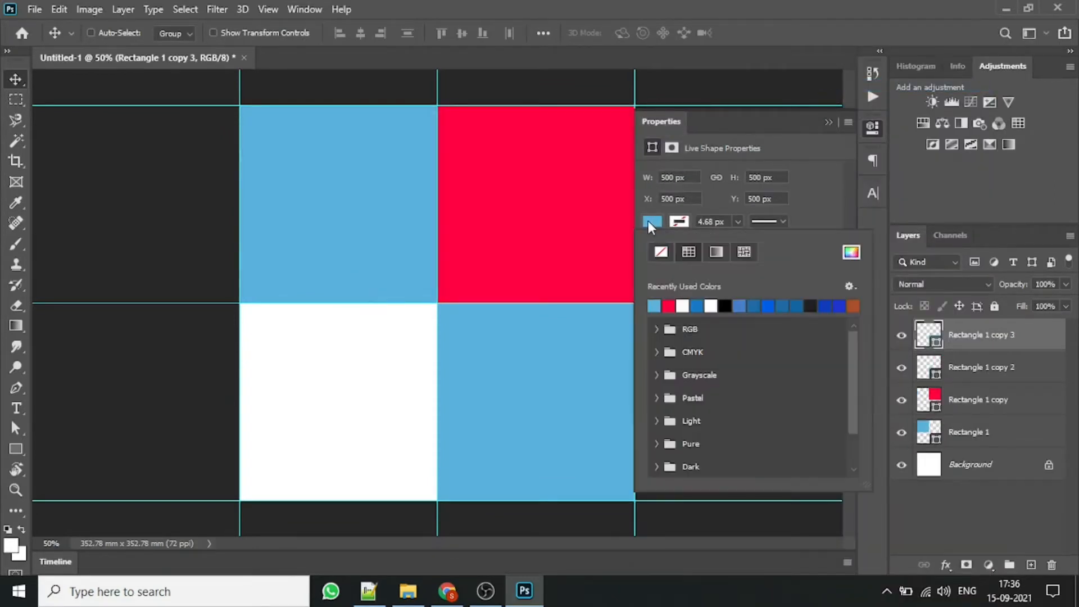
pyautogui.click(669, 306)
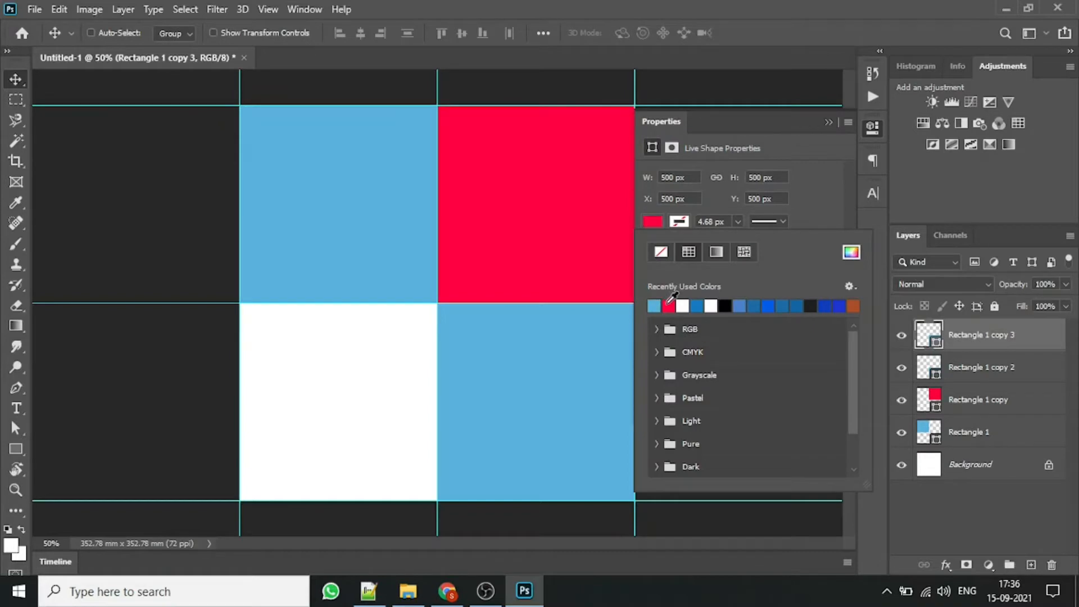
pyautogui.click(954, 343)
pyautogui.moveTo(567, 368); pyautogui.dragTo(369, 373)
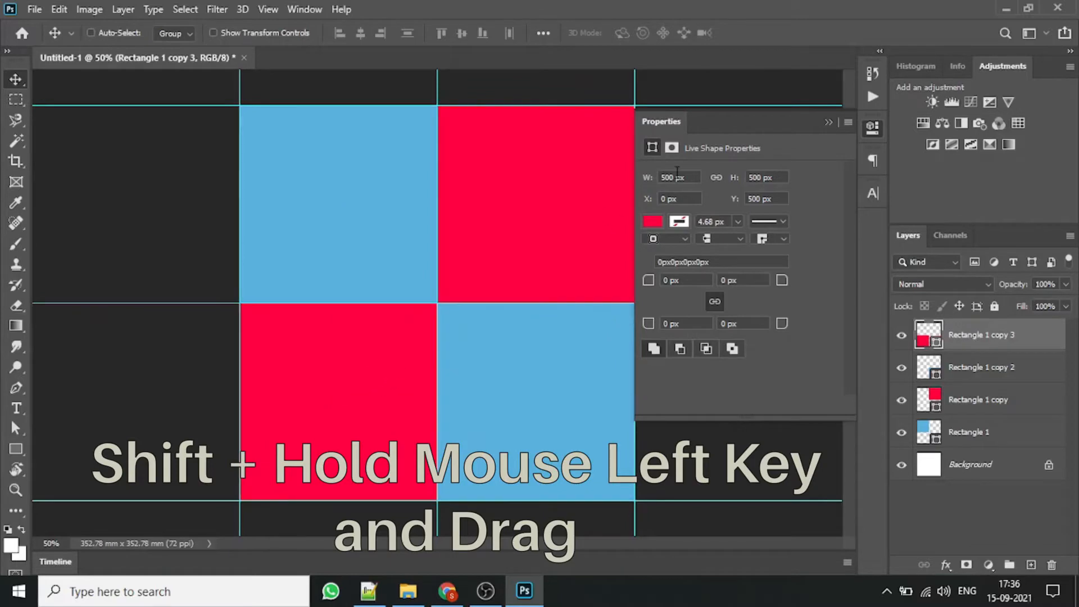
pyautogui.click(834, 125)
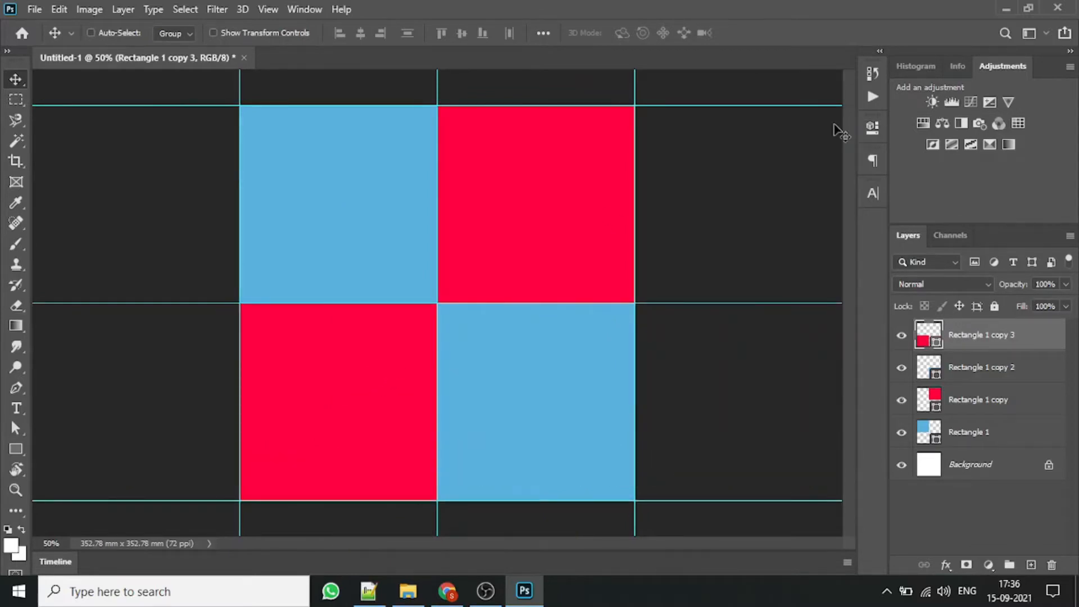
# Duplicate the red square's layer in the lower-left quadrant, keeping the suggested name.
pyautogui.rightClick(967, 335)
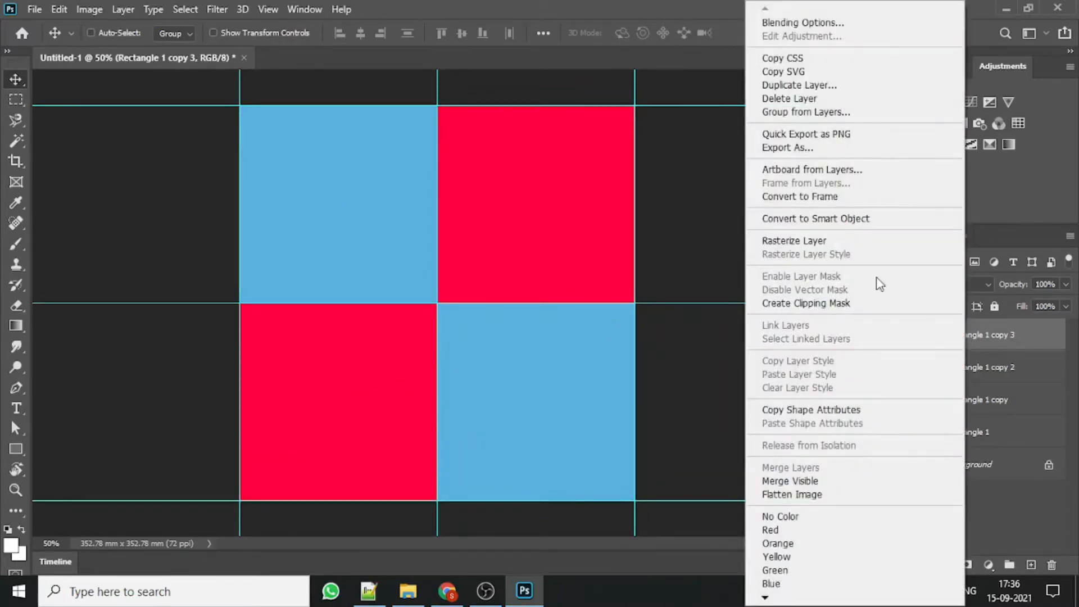
pyautogui.click(805, 84)
pyautogui.click(669, 151)
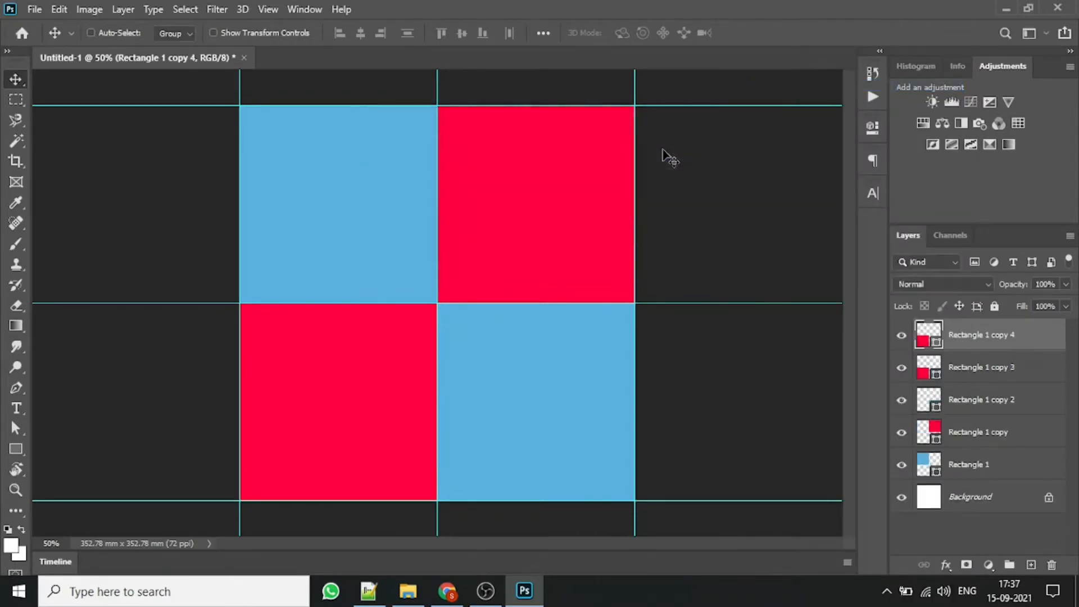
# Fill the topmost square copy in the lower-left quadrant with the custom bright green 5aec38.
pyautogui.click(869, 128)
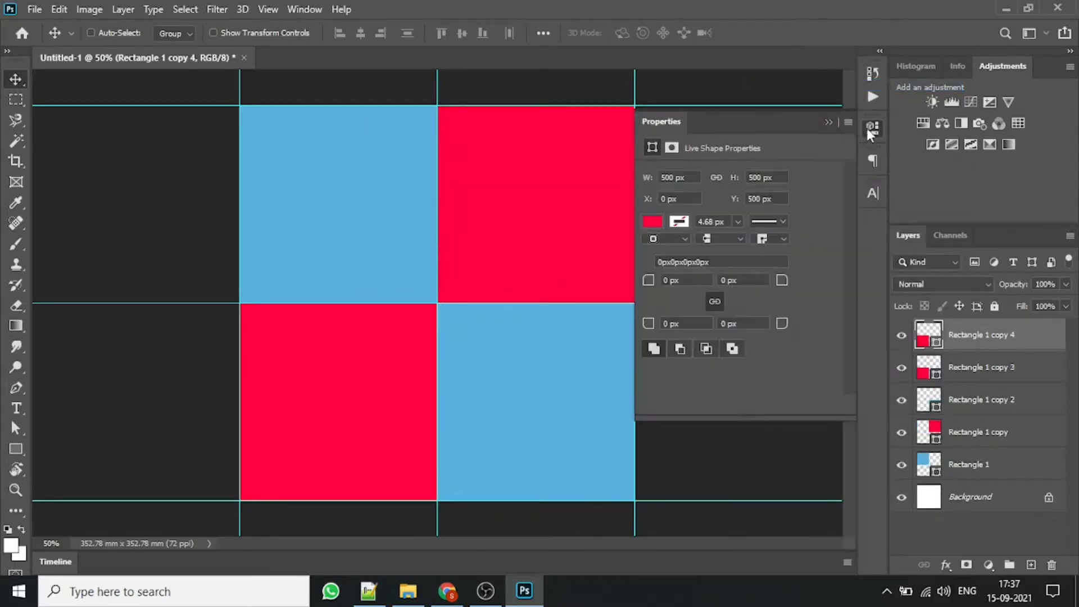
pyautogui.click(653, 222)
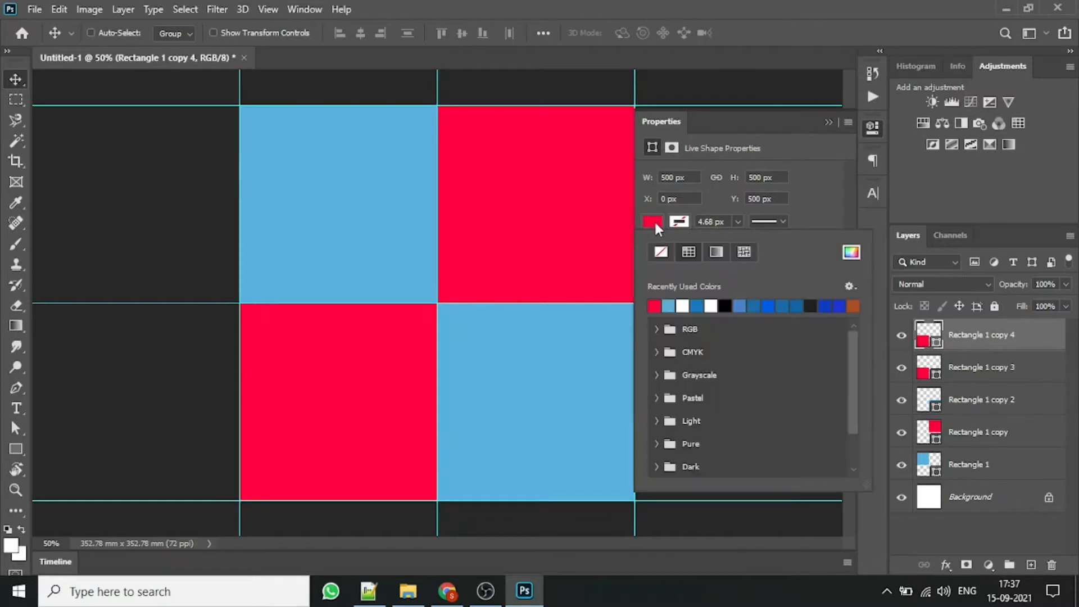
pyautogui.click(711, 305)
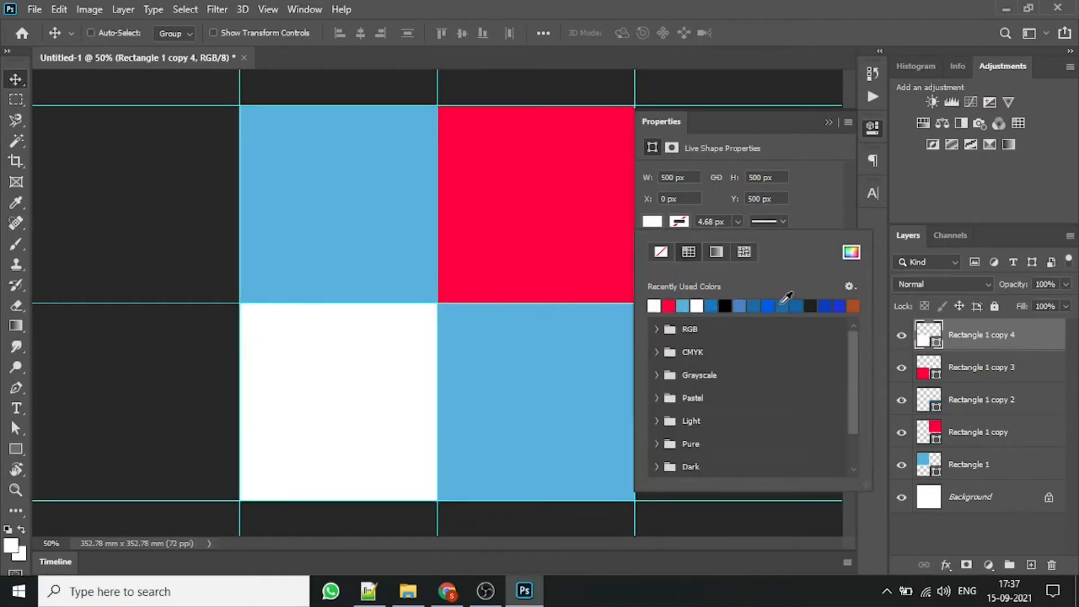
pyautogui.click(851, 253)
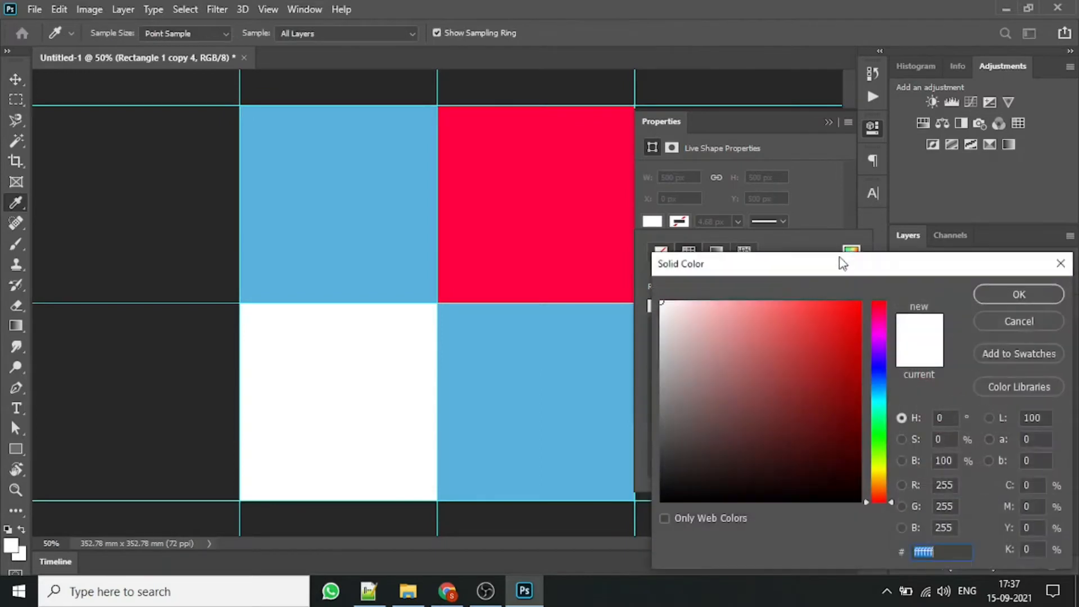
pyautogui.moveTo(876, 358); pyautogui.dragTo(885, 442)
pyautogui.click(821, 316)
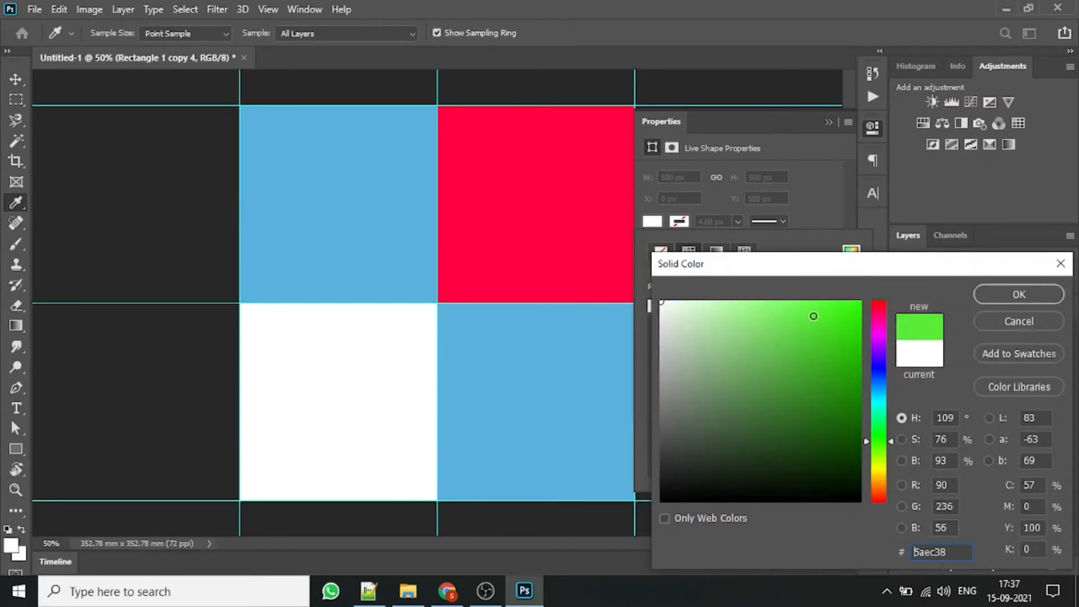
pyautogui.click(975, 294)
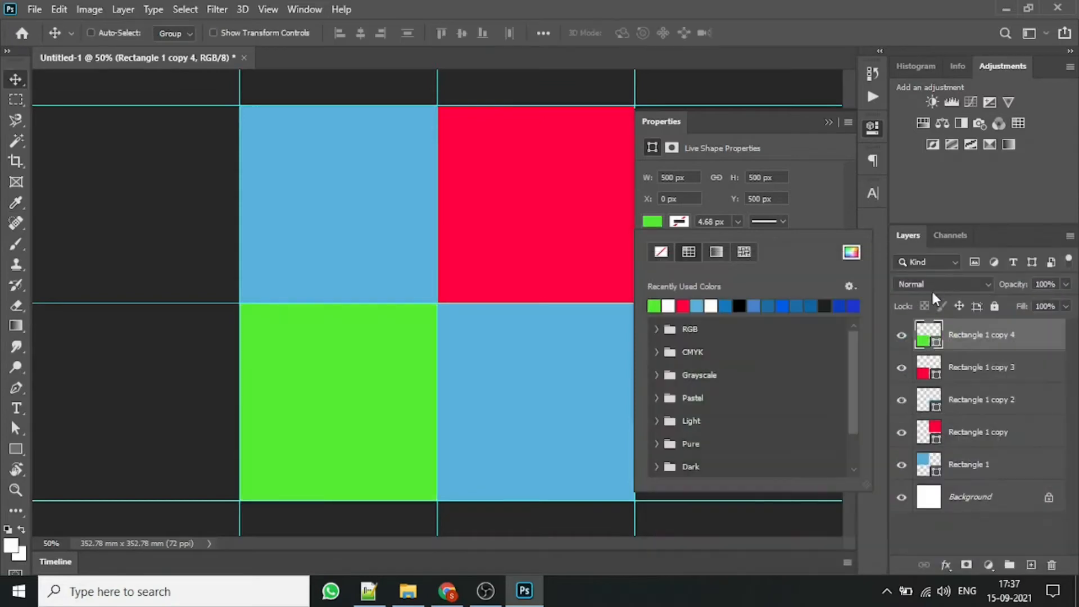
# Rotate the green square on the Rectangle 1 copy 4 layer by 45 degrees with Free Transform.
pyautogui.click(966, 336)
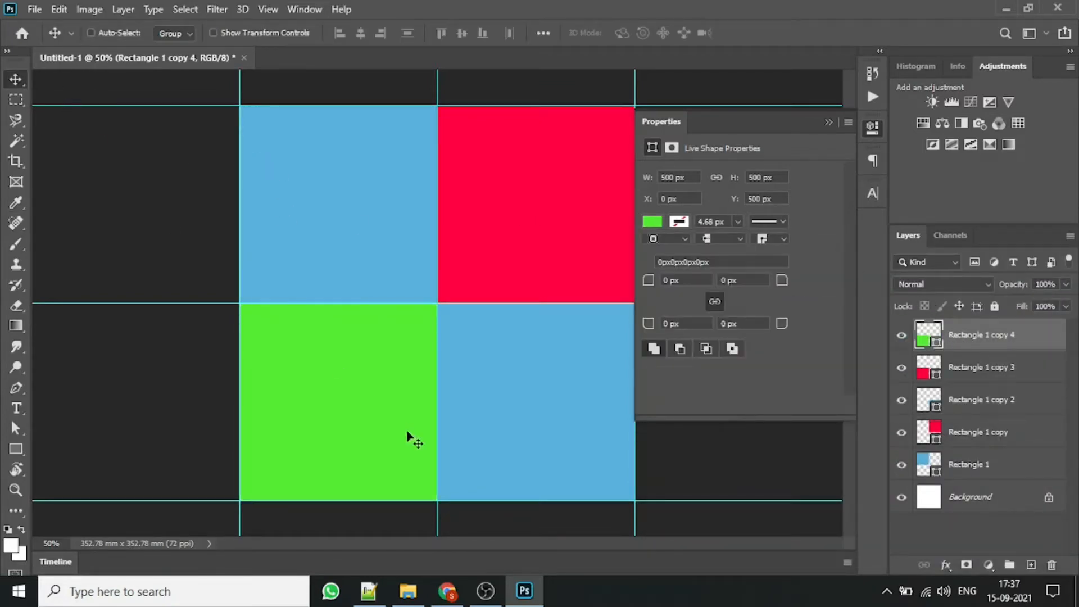
pyautogui.click(16, 100)
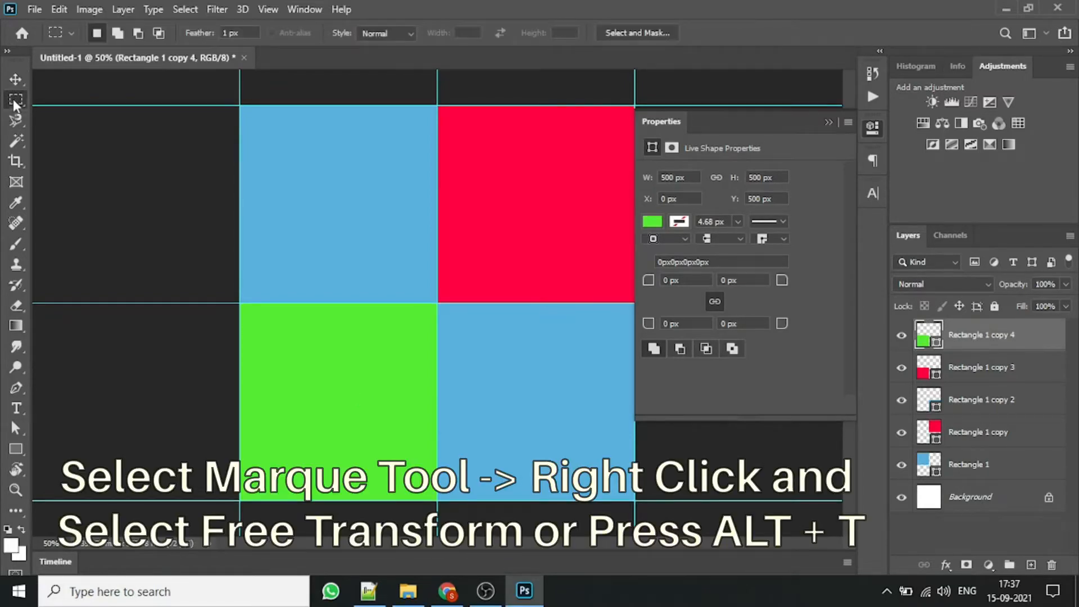
pyautogui.rightClick(301, 377)
pyautogui.click(373, 270)
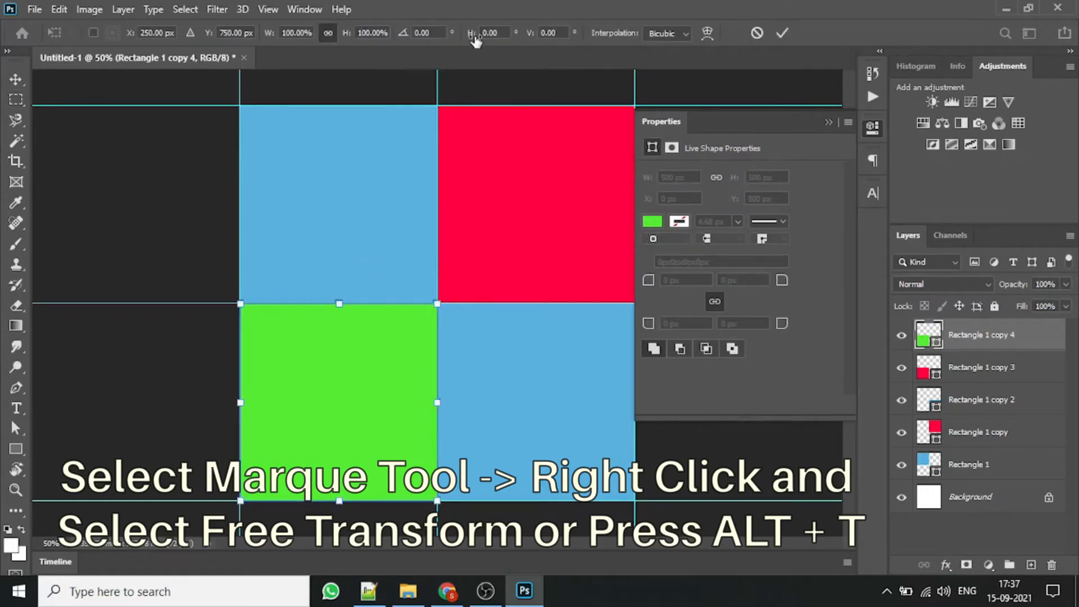
pyautogui.moveTo(418, 33); pyautogui.dragTo(408, 42)
pyautogui.write('45')
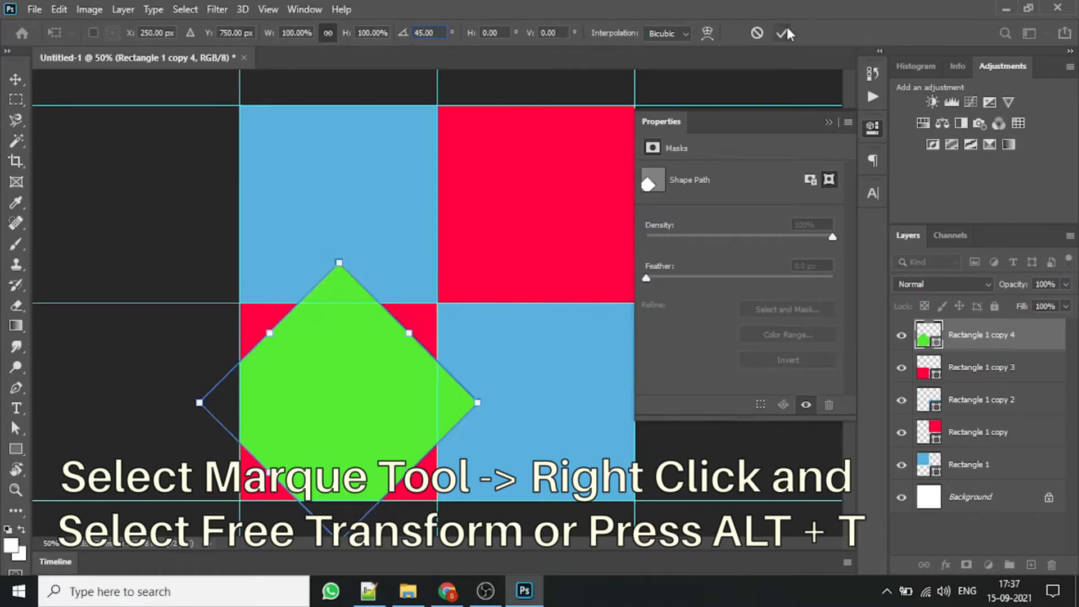
pyautogui.click(787, 34)
# Move the green diamond to the centre of the canvas where the guides cross, and collapse the shape properties.
pyautogui.click(20, 81)
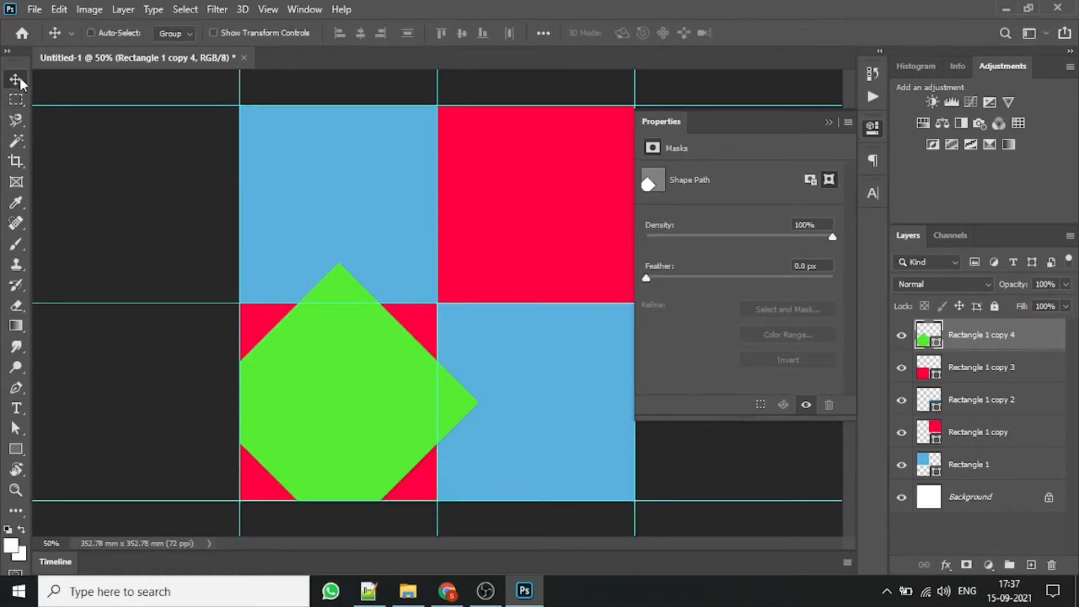
pyautogui.moveTo(329, 402); pyautogui.dragTo(427, 303)
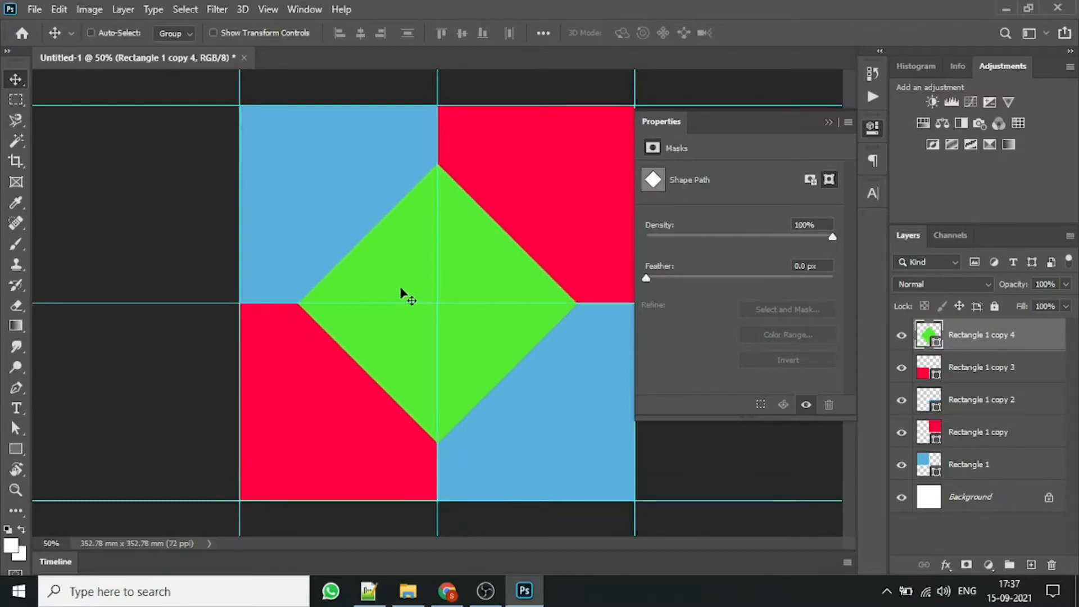
pyautogui.click(827, 123)
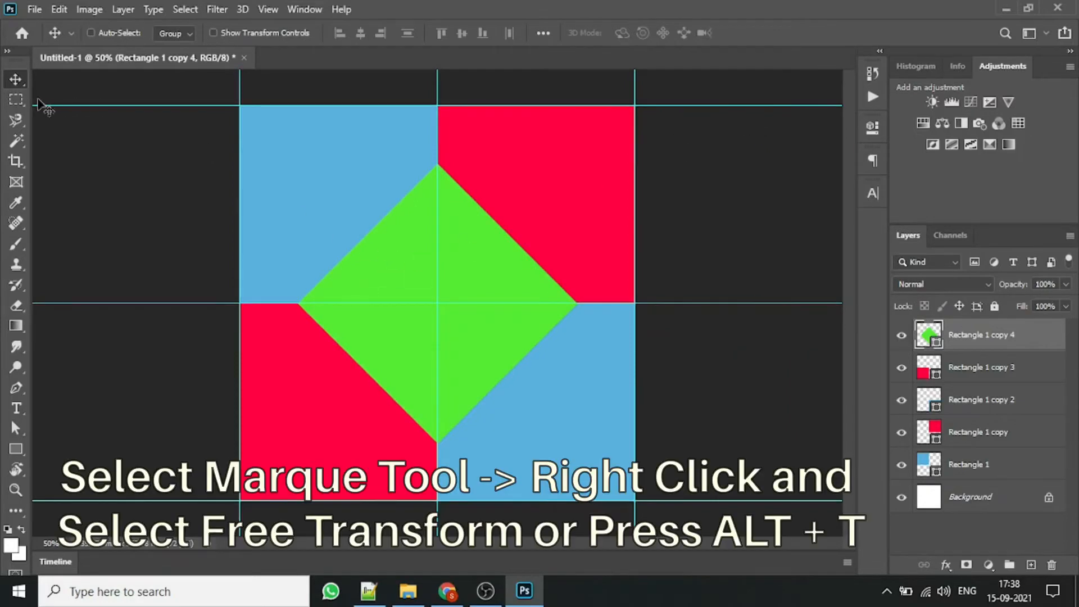
# Scale the green diamond down proportionally to about 74% and recentre it on the guide crossing at 500 px, 500 px.
pyautogui.click(10, 101)
pyautogui.rightClick(402, 236)
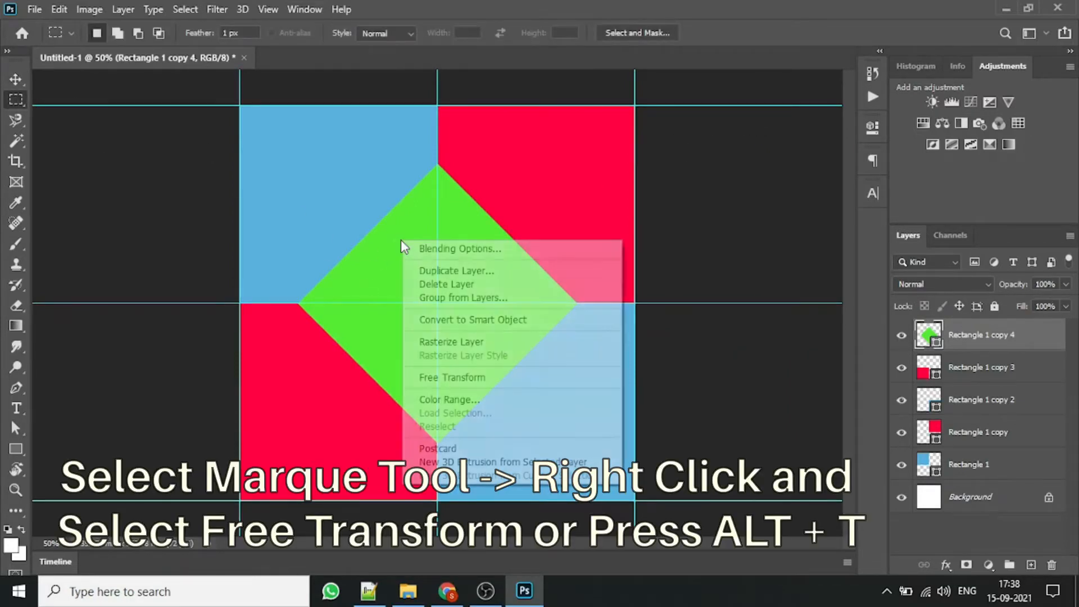
pyautogui.click(453, 377)
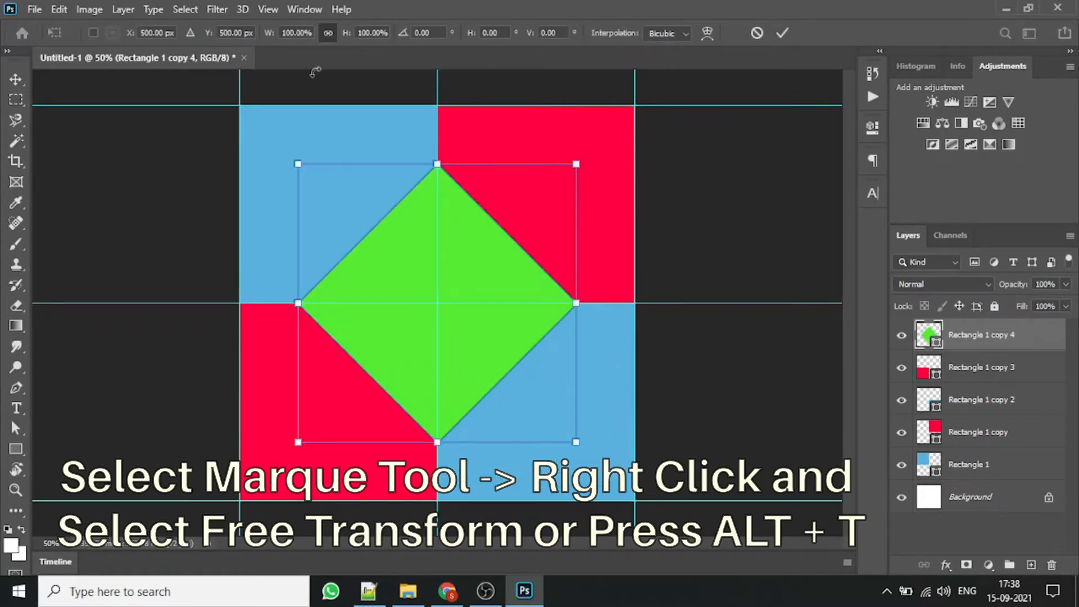
pyautogui.moveTo(576, 444); pyautogui.dragTo(515, 381)
pyautogui.moveTo(369, 243); pyautogui.dragTo(402, 272)
pyautogui.moveTo(550, 410); pyautogui.dragTo(527, 377)
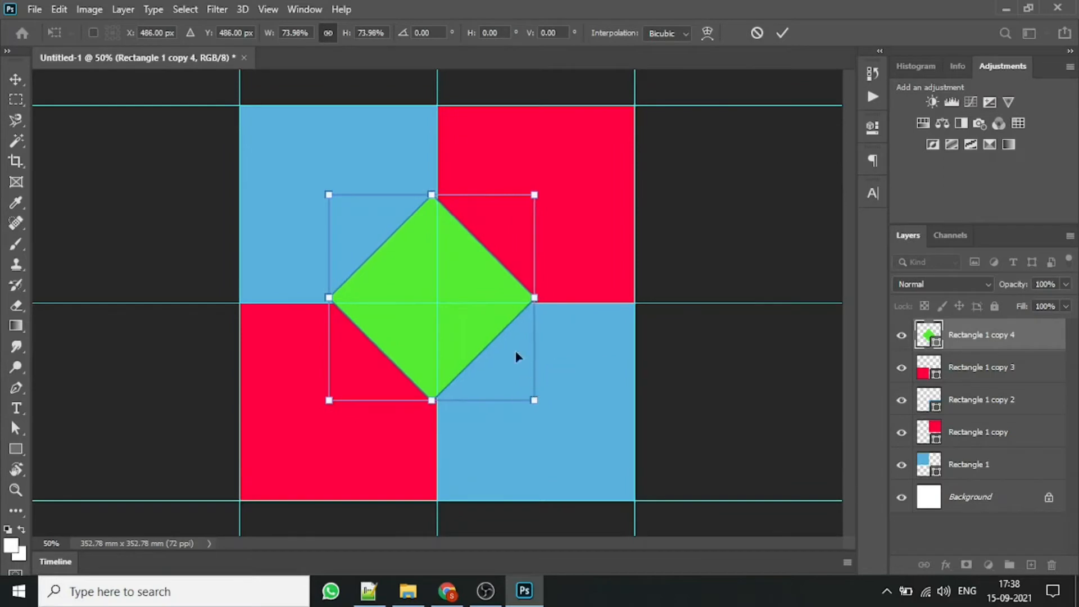
pyautogui.moveTo(487, 288); pyautogui.dragTo(492, 291)
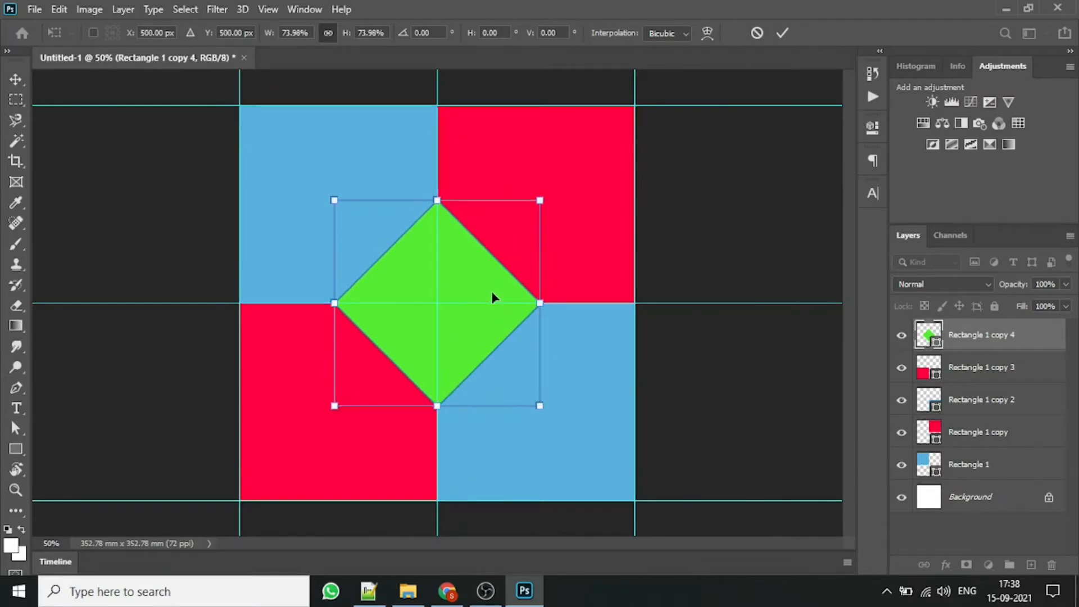
pyautogui.click(784, 34)
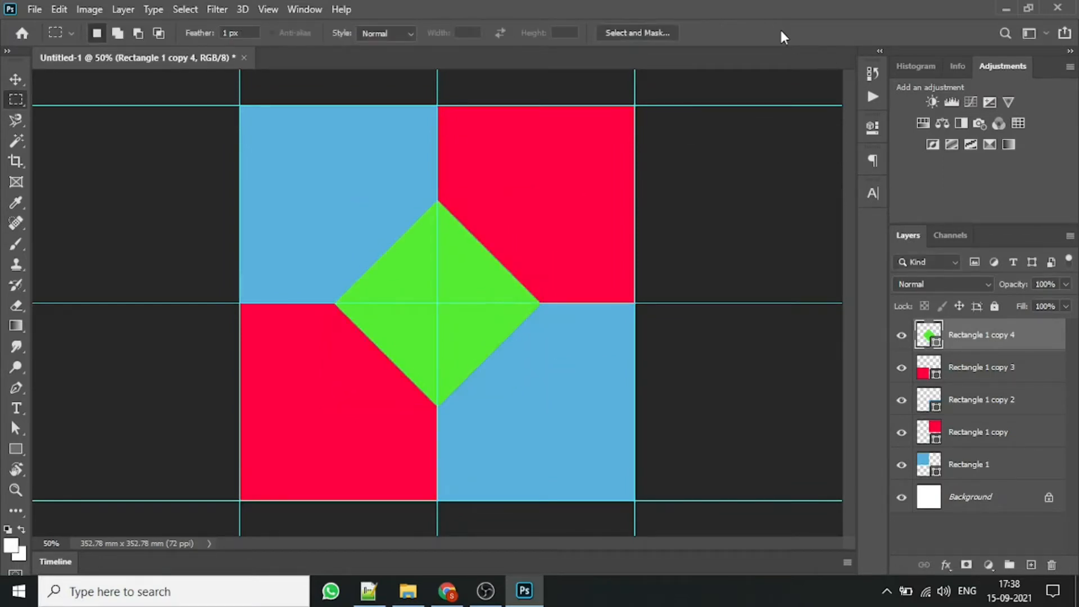
# Add an 8 px white inside Stroke effect to the light blue square on the Rectangle 1 layer.
pyautogui.click(954, 464)
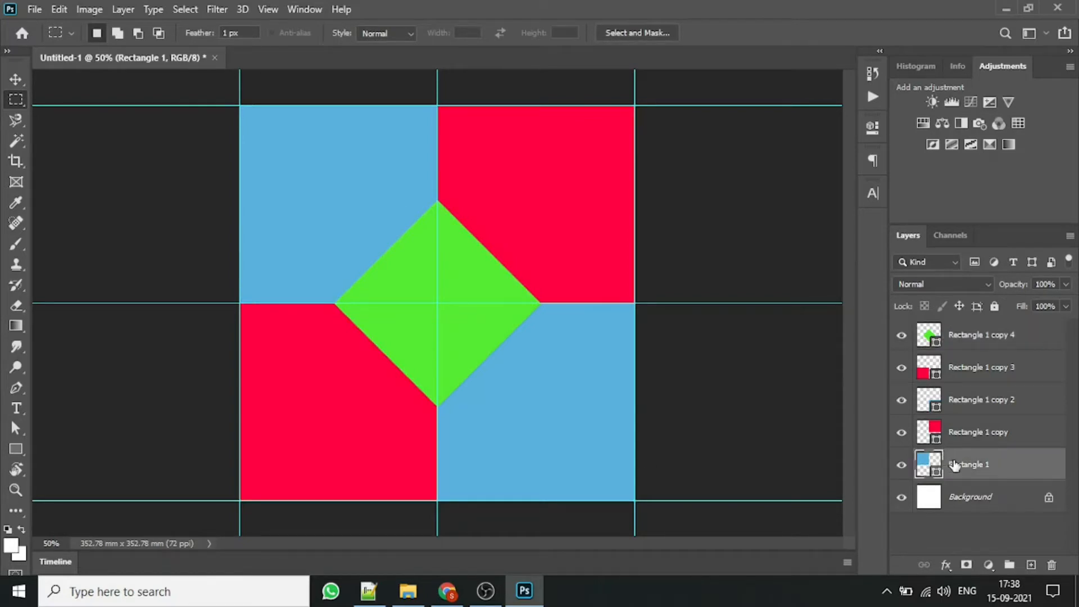
pyautogui.click(944, 564)
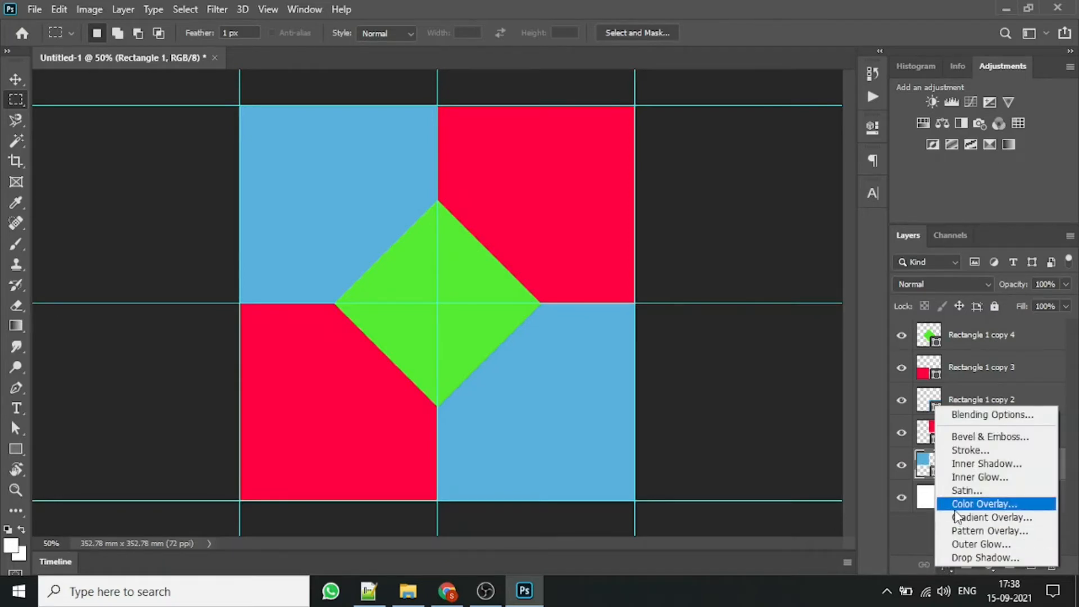
pyautogui.click(955, 455)
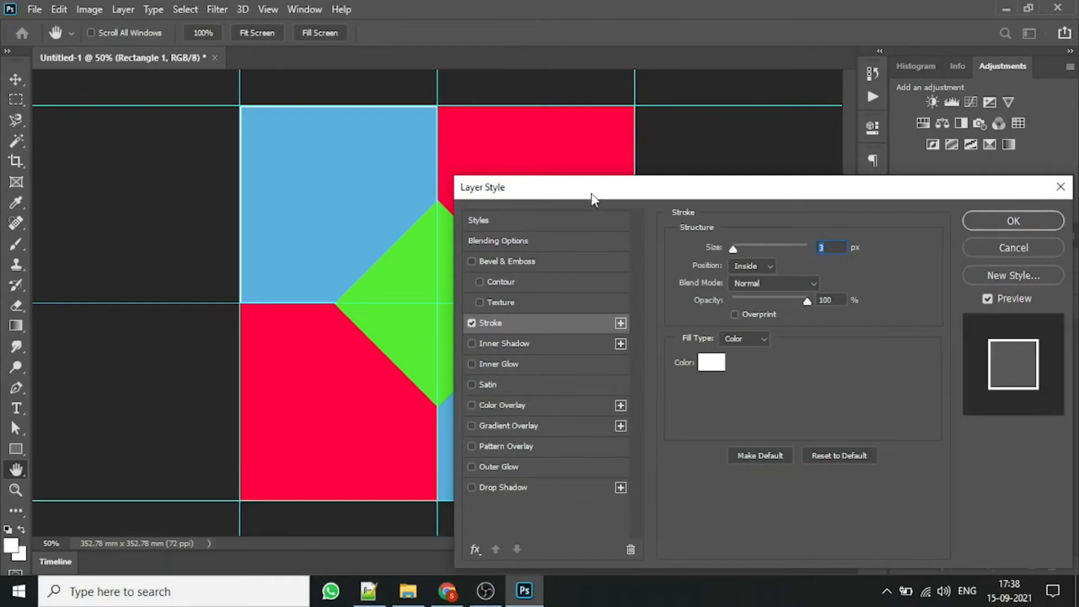
pyautogui.moveTo(610, 192); pyautogui.dragTo(666, 157)
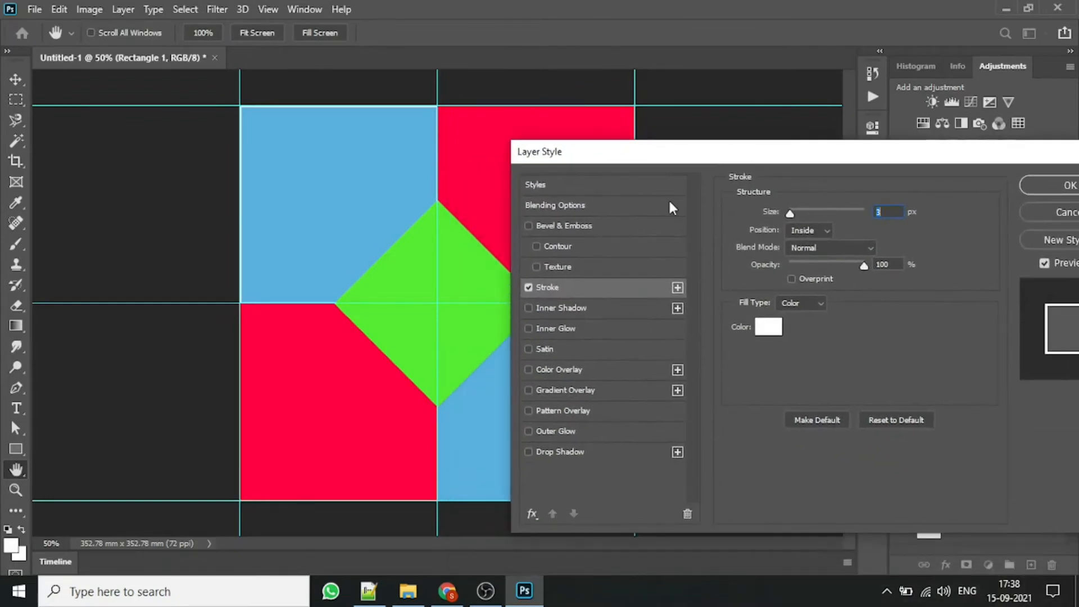
pyautogui.click(623, 286)
pyautogui.moveTo(791, 214); pyautogui.dragTo(798, 217)
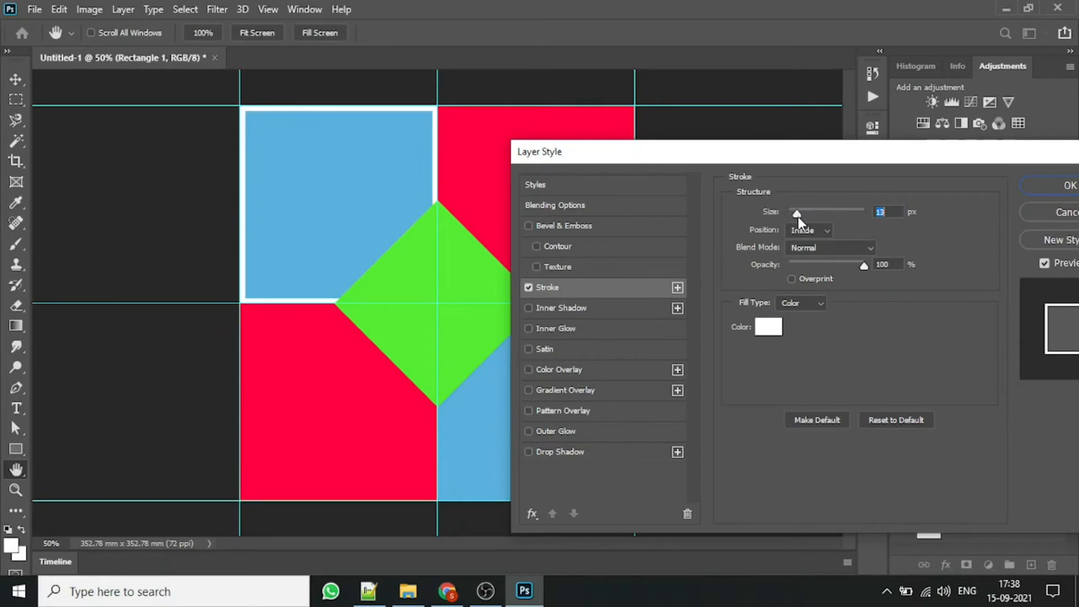
pyautogui.press('Up')
pyautogui.press('Up')
pyautogui.press('Up')
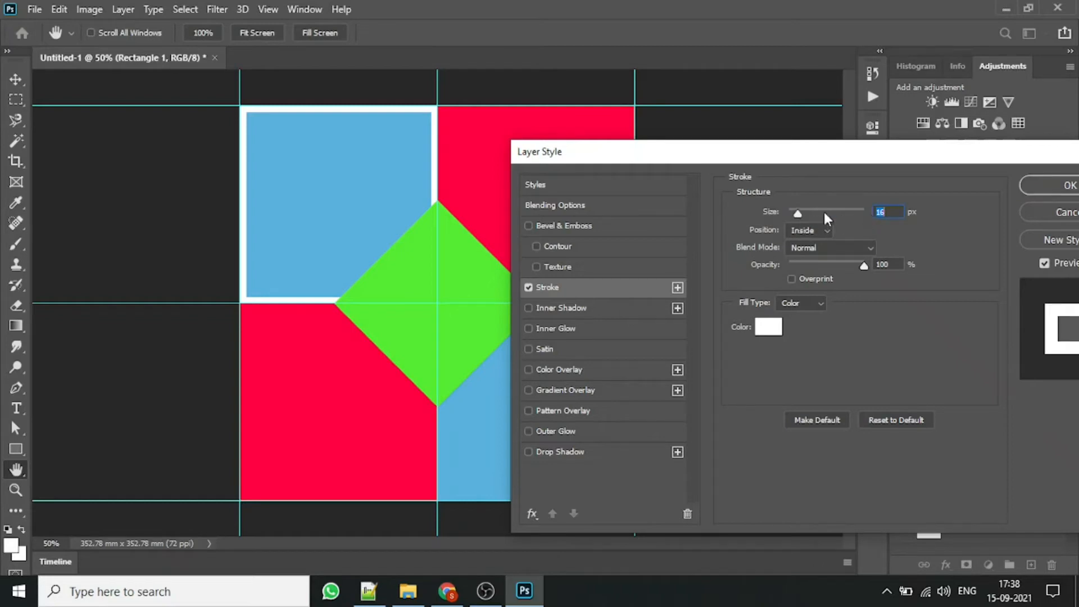
pyautogui.write('8')
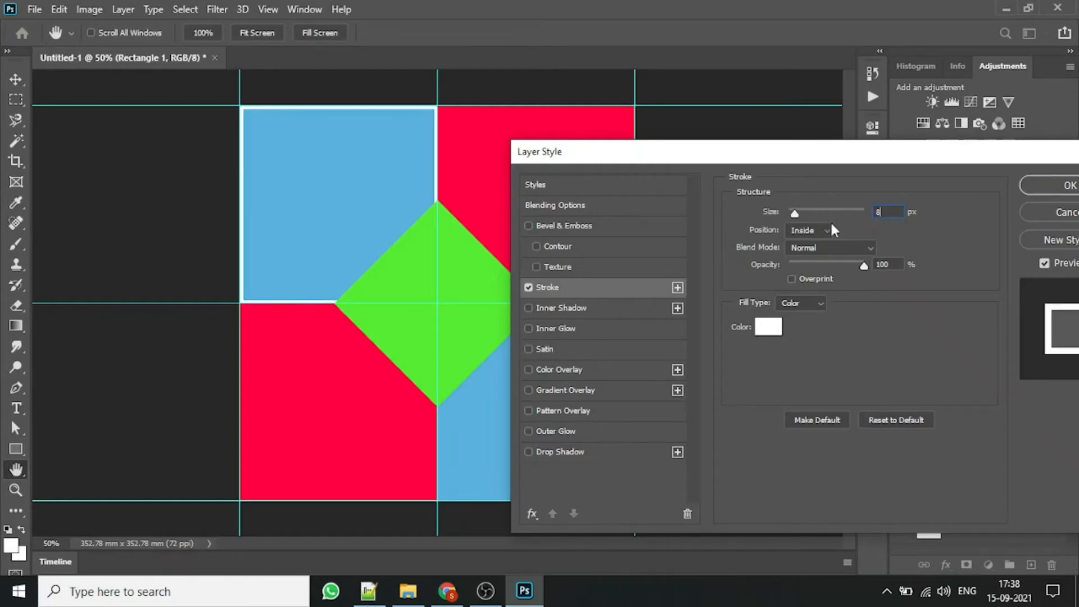
pyautogui.click(1053, 187)
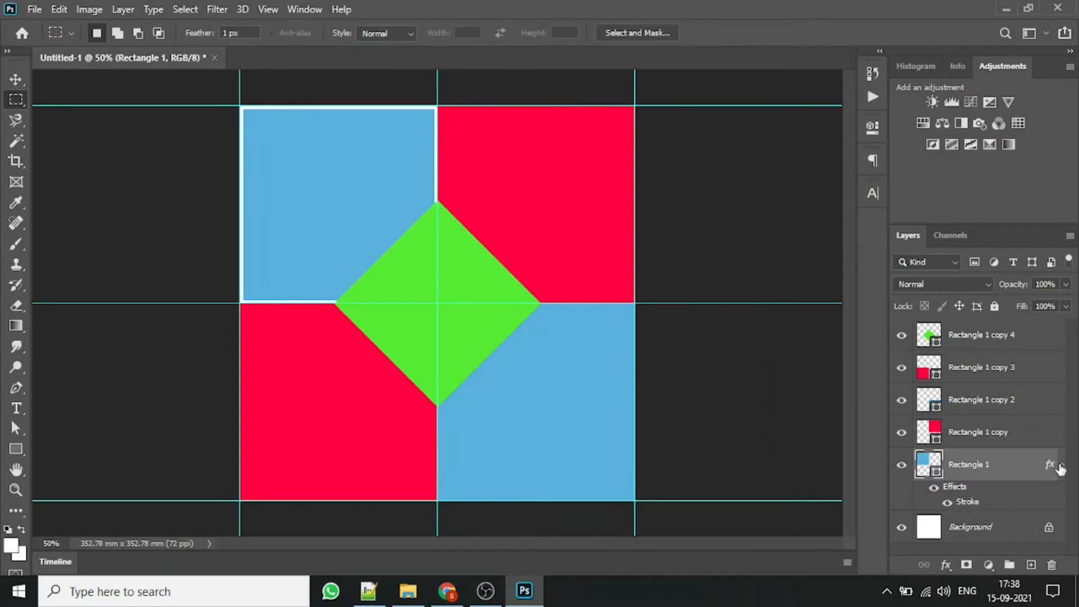
# Copy the layer style of Rectangle 1 and paste it onto the four Rectangle 1 copy layers.
pyautogui.rightClick(985, 472)
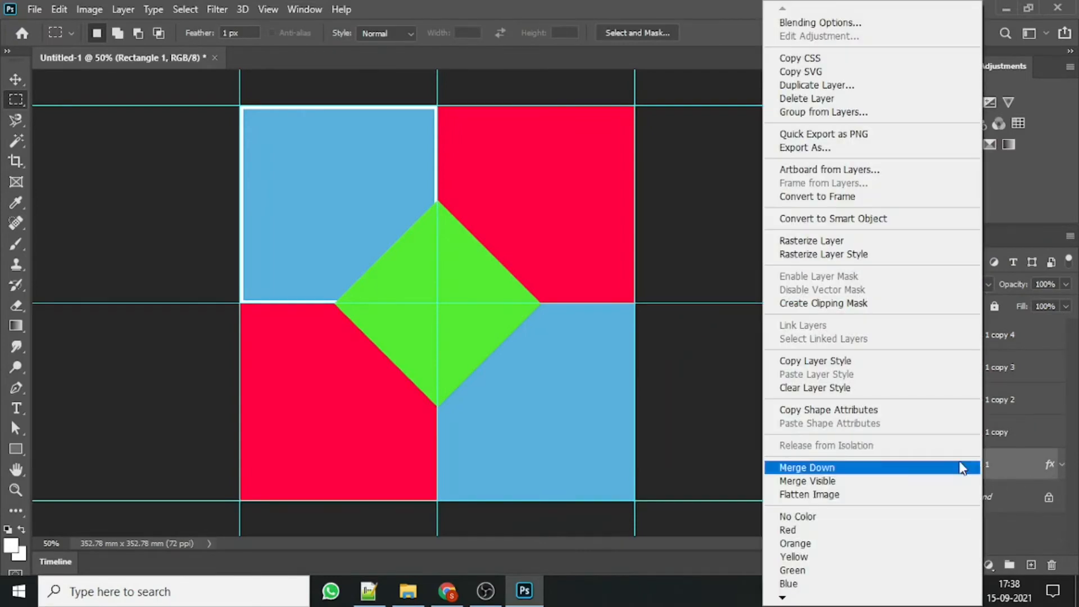
pyautogui.click(830, 362)
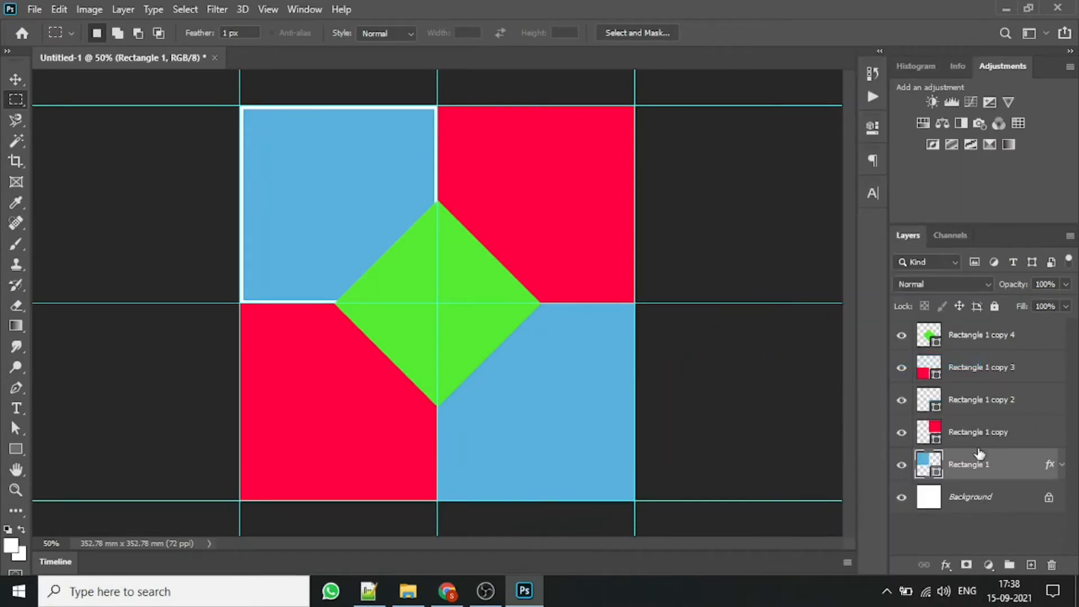
pyautogui.click(1004, 442)
pyautogui.keyDown('shift'); pyautogui.click(998, 337); pyautogui.keyUp('shift')
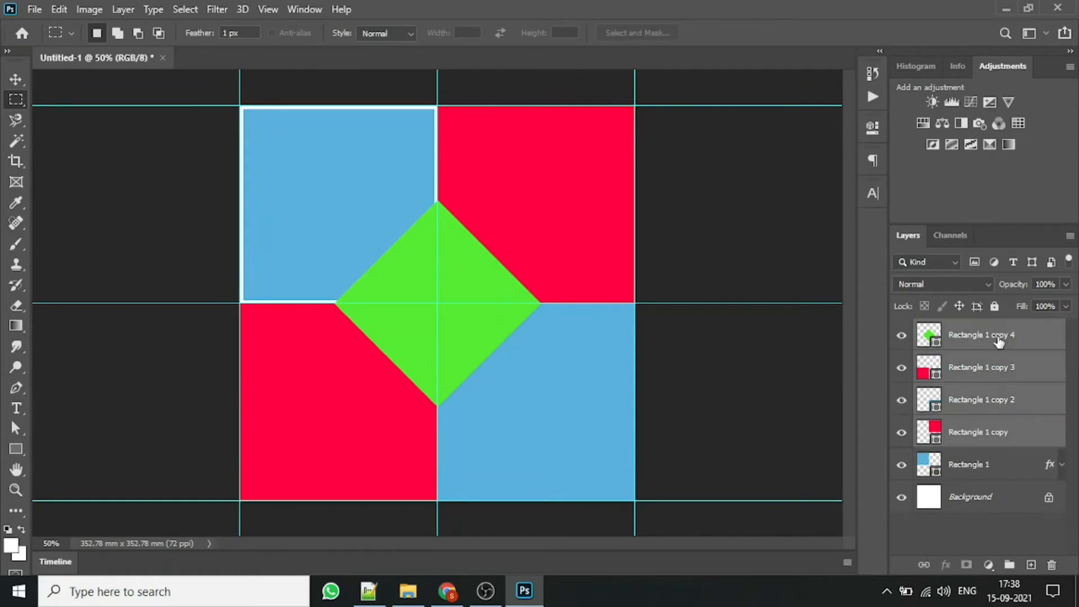
pyautogui.rightClick(999, 341)
pyautogui.click(843, 374)
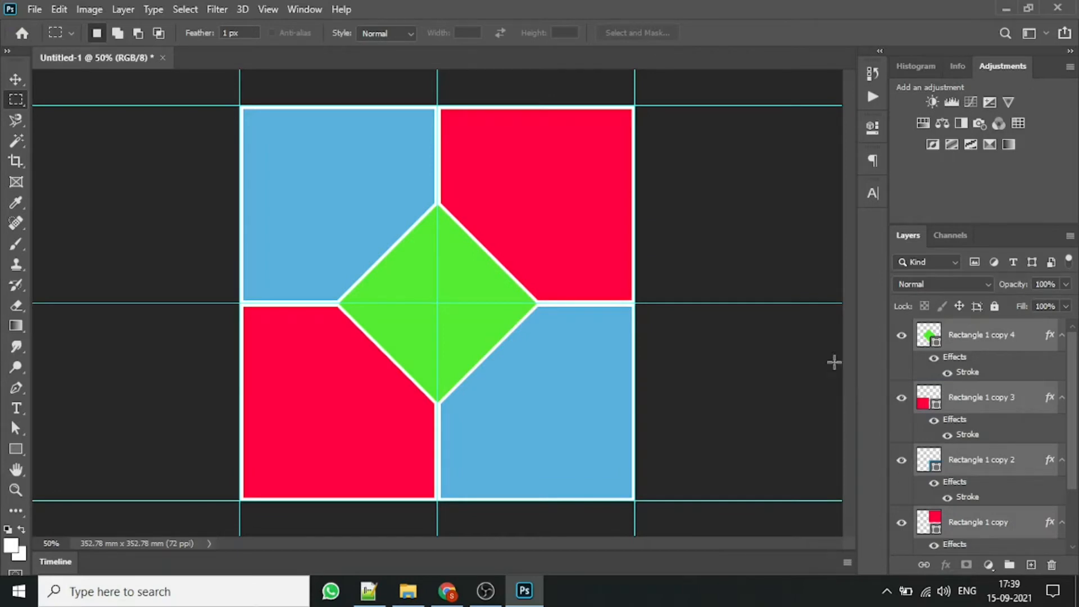
# Hide the guides and set the green diamond's Stroke effect size to 16 px.
pyautogui.click(269, 9)
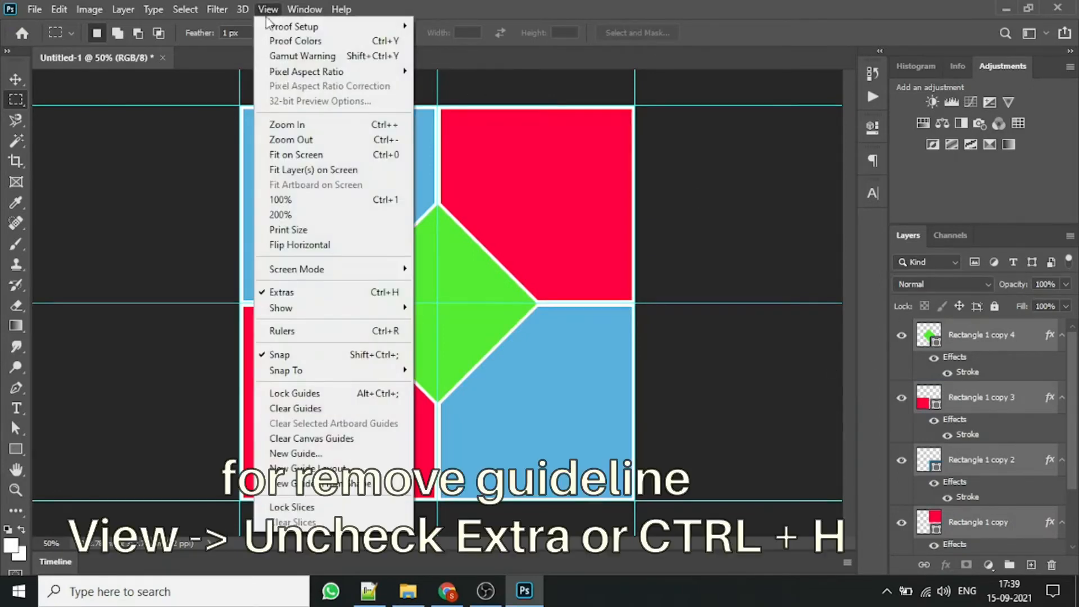
pyautogui.click(273, 291)
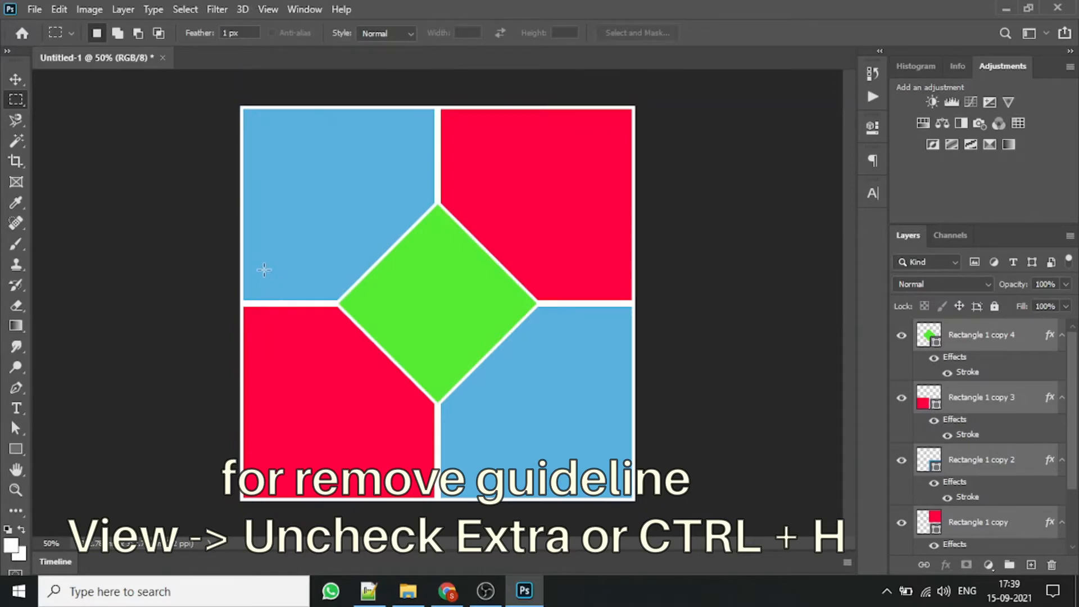
pyautogui.click(961, 376)
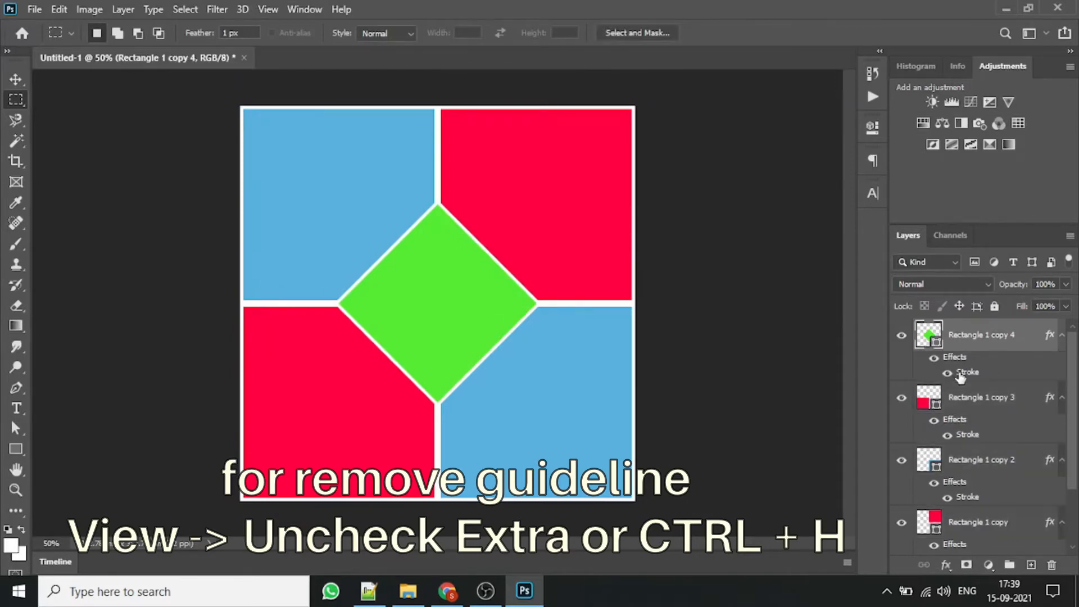
pyautogui.doubleClick(962, 374)
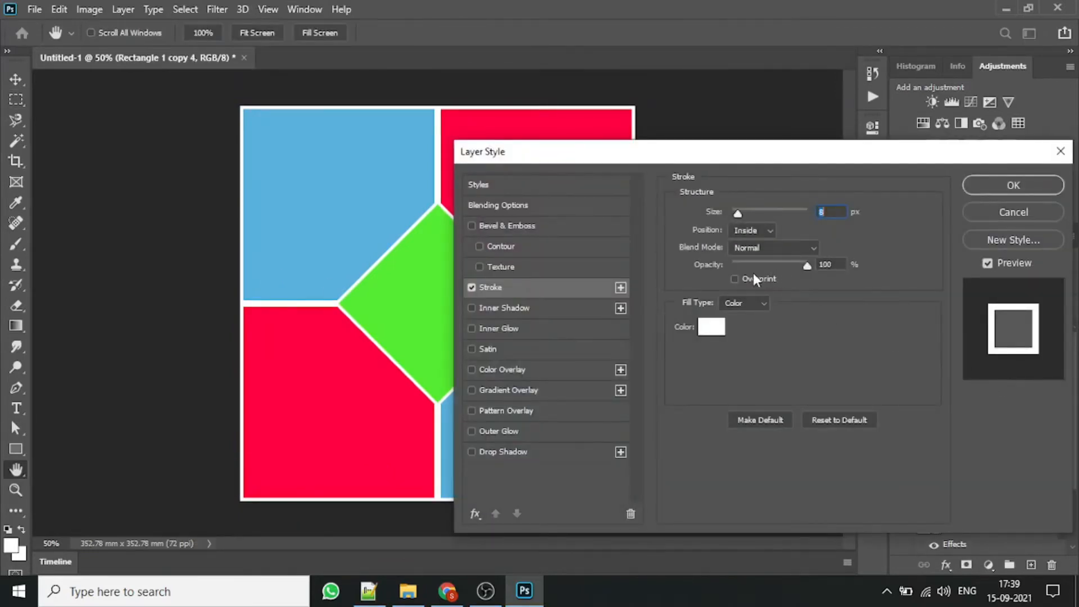
pyautogui.write('16')
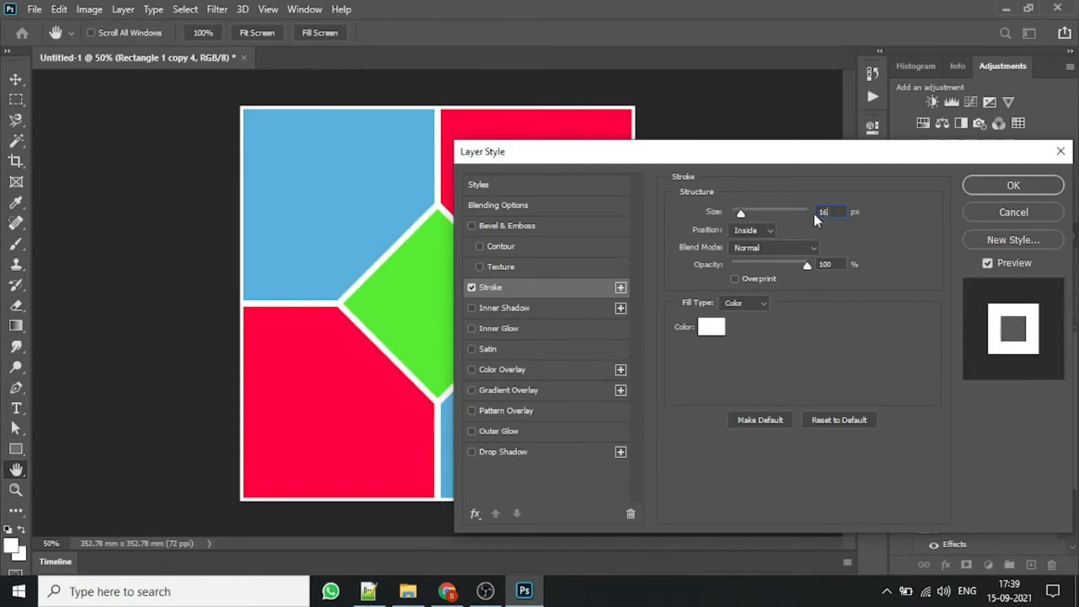
pyautogui.click(1013, 187)
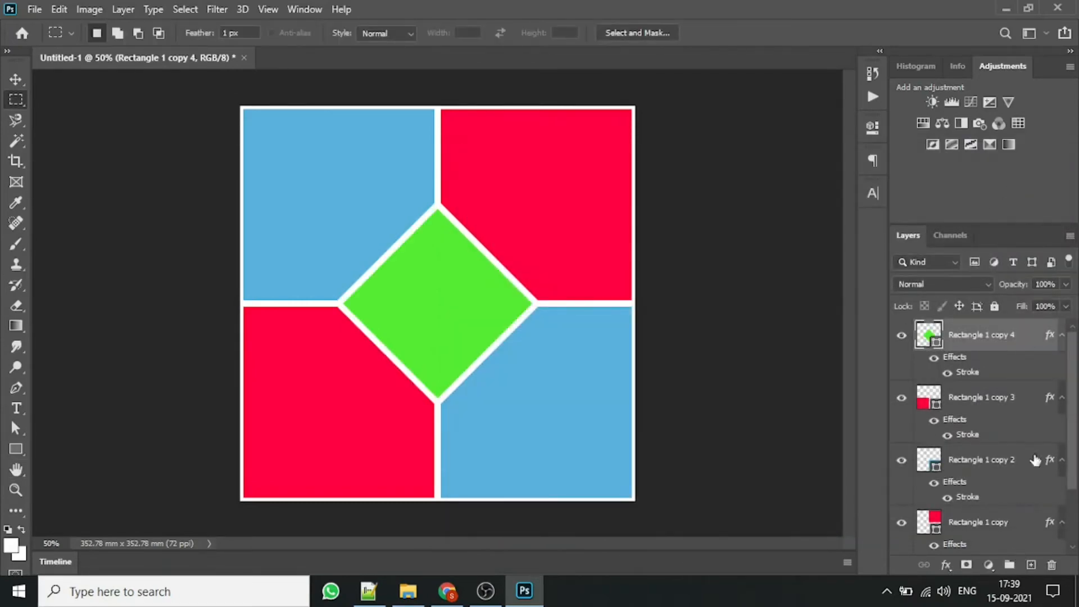
# Collapse the effects lists of the four Rectangle 1 copy layers.
pyautogui.click(1062, 335)
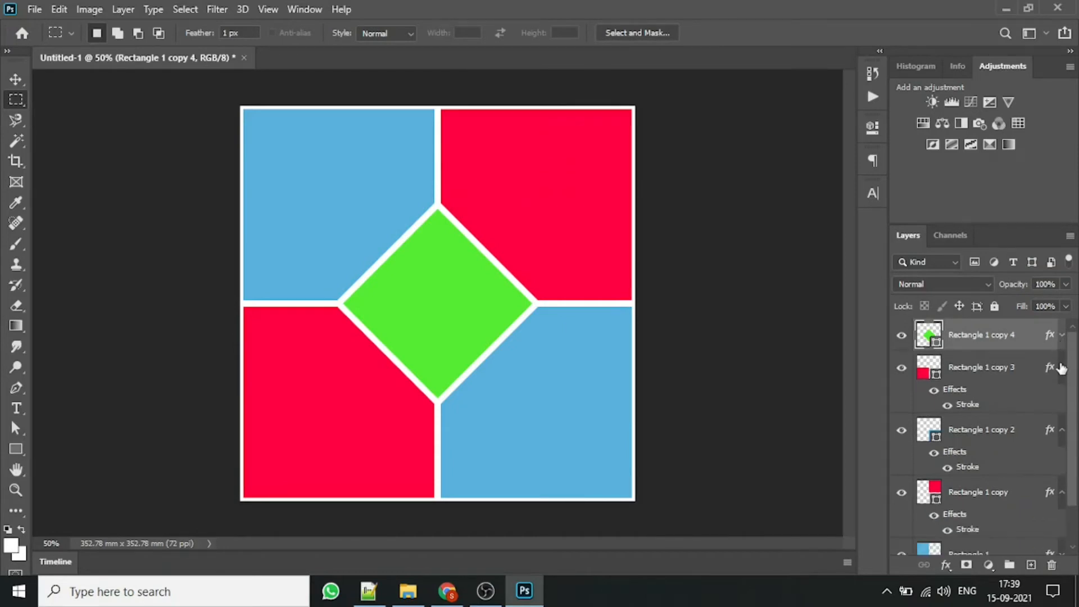
pyautogui.click(1063, 367)
pyautogui.click(1062, 399)
pyautogui.click(1062, 432)
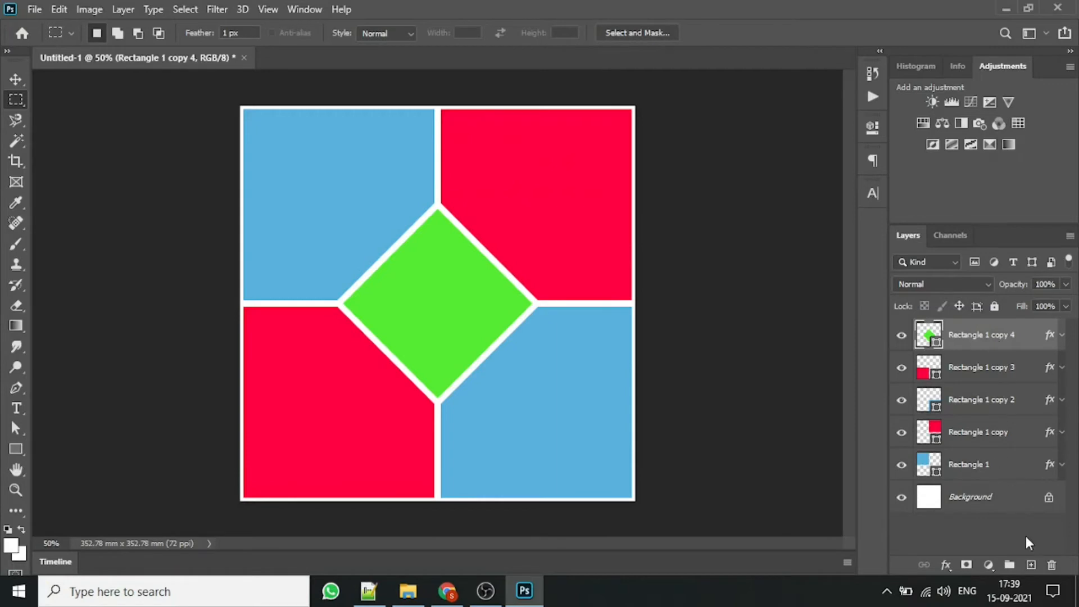
# Frame the whole canvas with a 16 px white inside stroke on a new top layer, then clear the selection.
pyautogui.click(1030, 565)
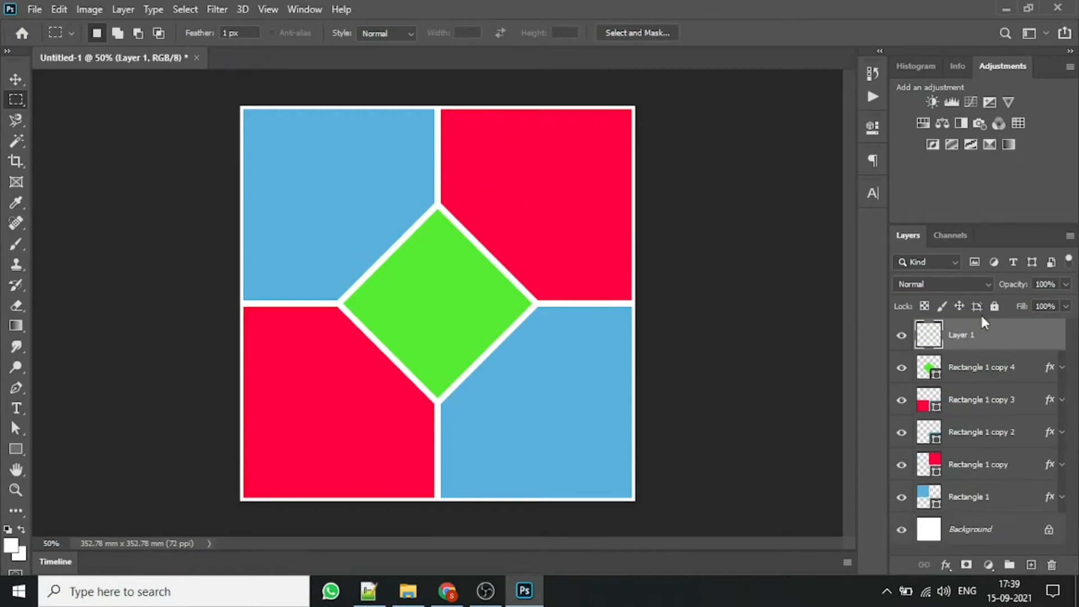
pyautogui.moveTo(241, 100); pyautogui.dragTo(656, 494)
pyautogui.rightClick(581, 164)
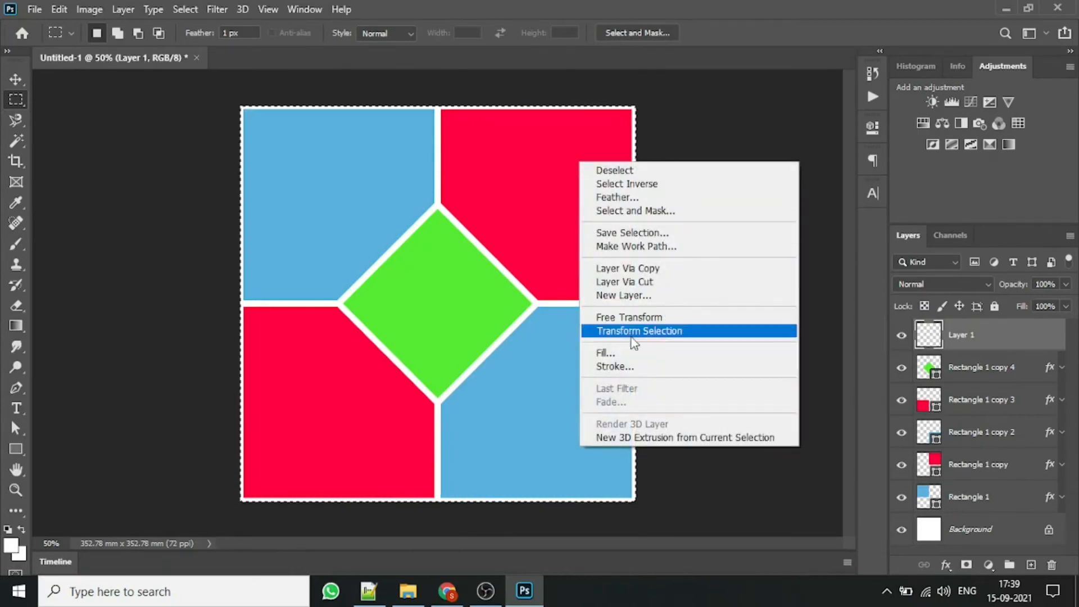
pyautogui.click(626, 368)
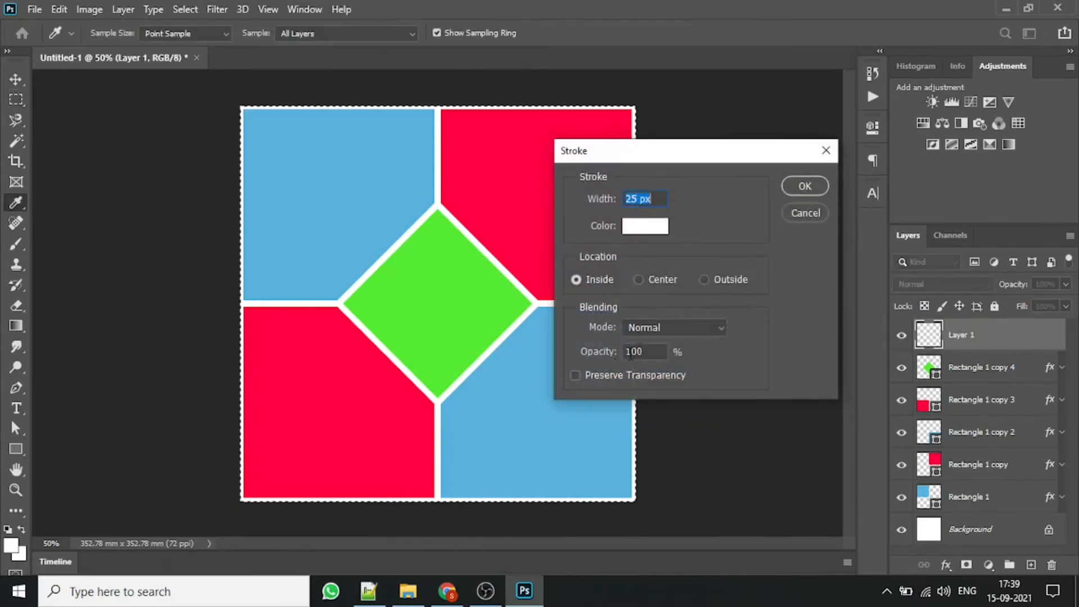
pyautogui.click(636, 199)
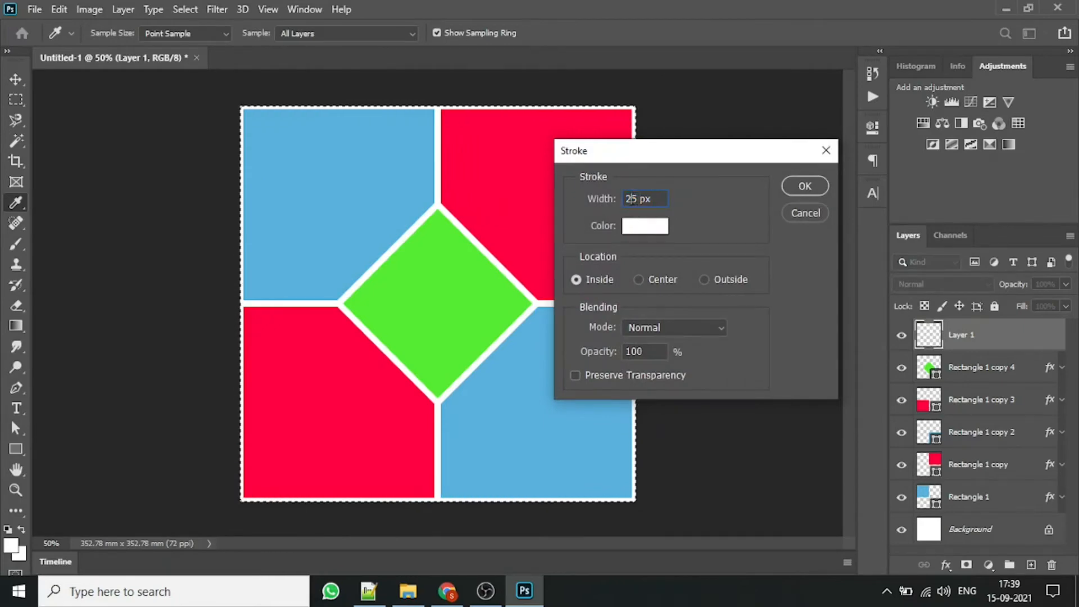
pyautogui.write('16')
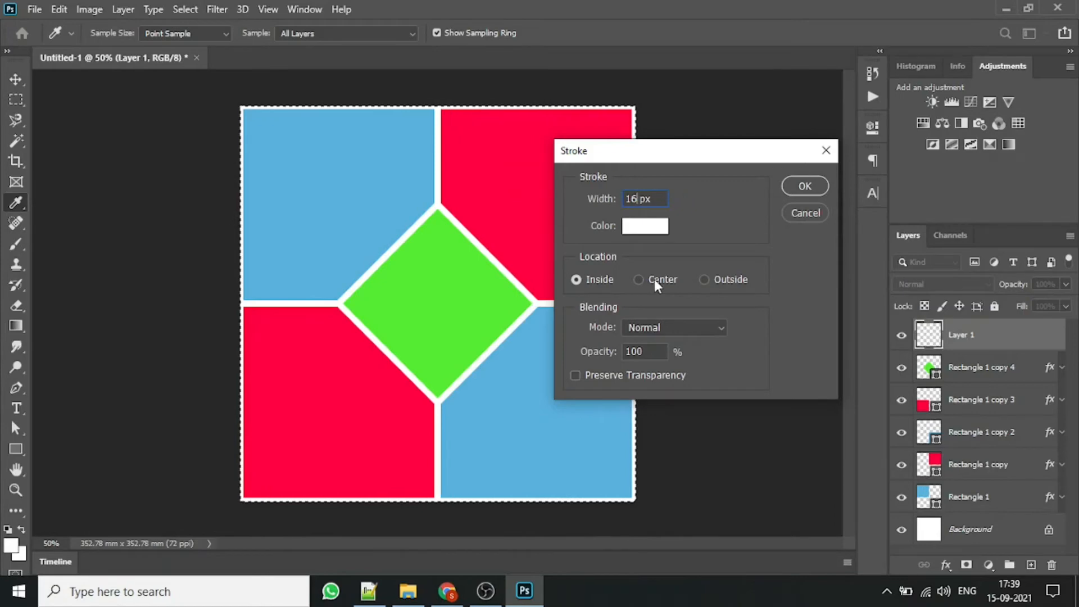
pyautogui.click(800, 190)
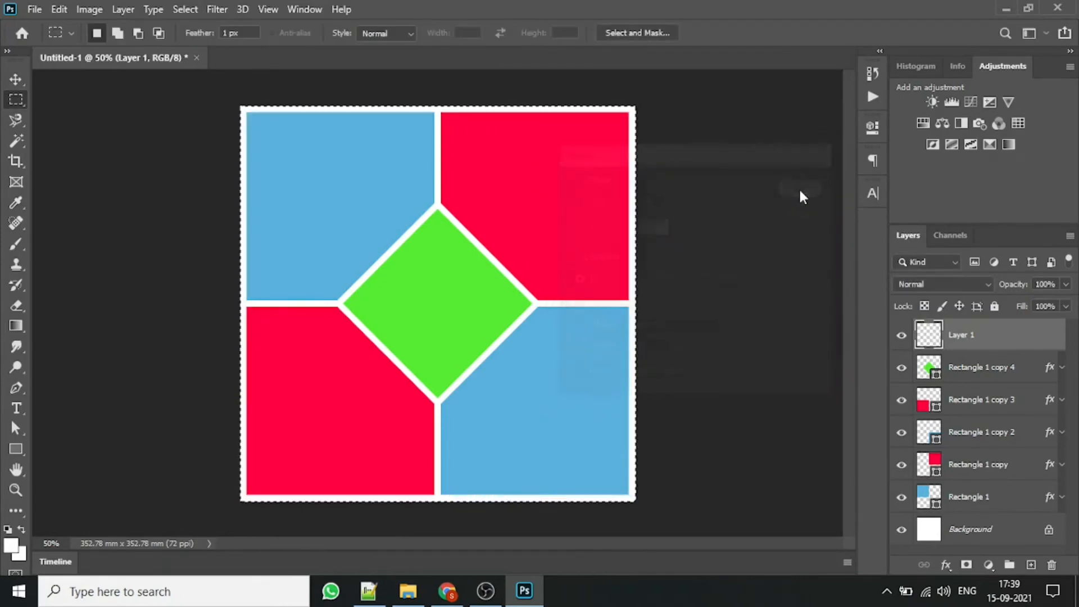
pyautogui.hotkey('ctrl', 'd')
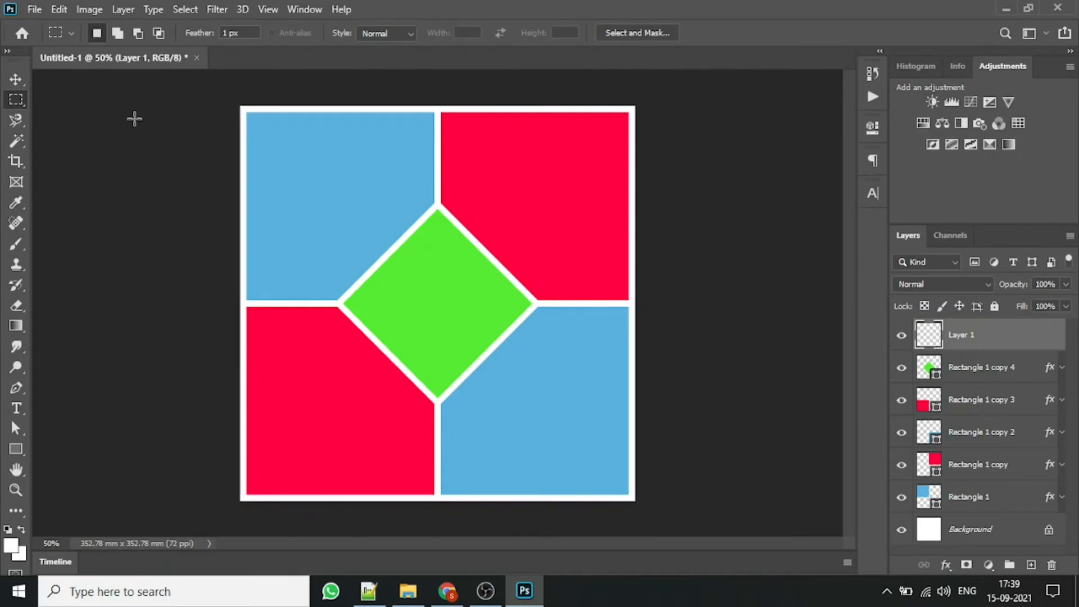
# Place the photo beautiful-couple-having-their-wedding-beach (1) above Rectangle 1, scaled to about 16.21% and covering the upper-left square.
pyautogui.click(16, 79)
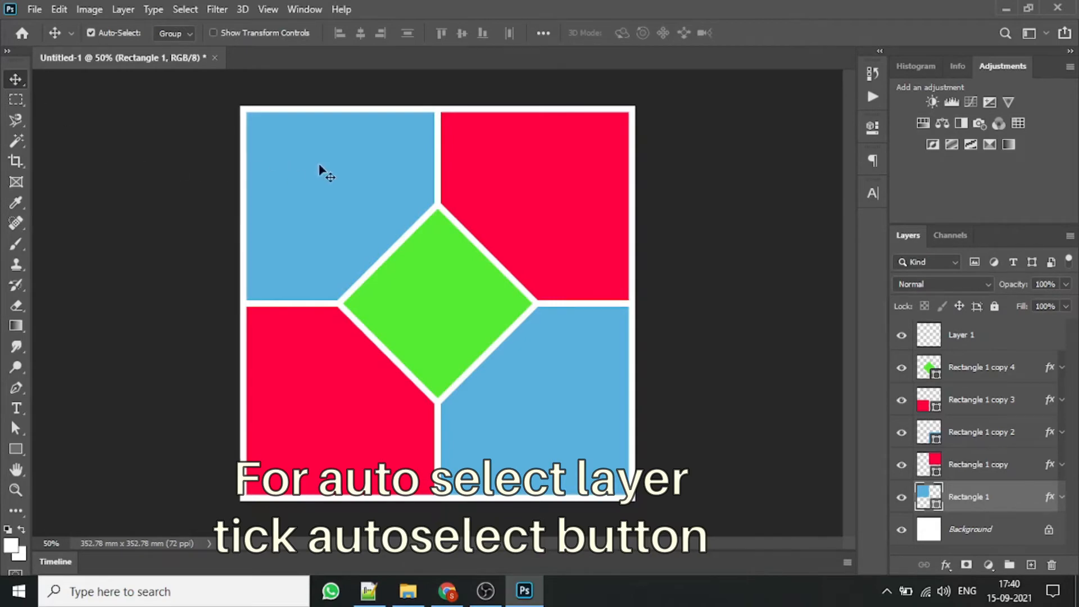
pyautogui.click(408, 590)
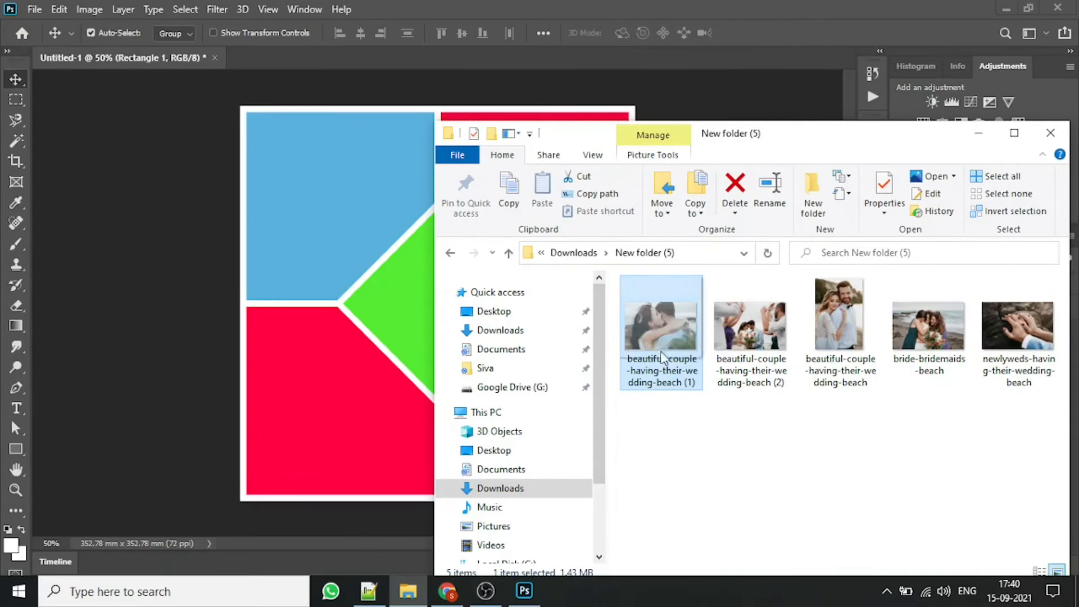
pyautogui.click(305, 212)
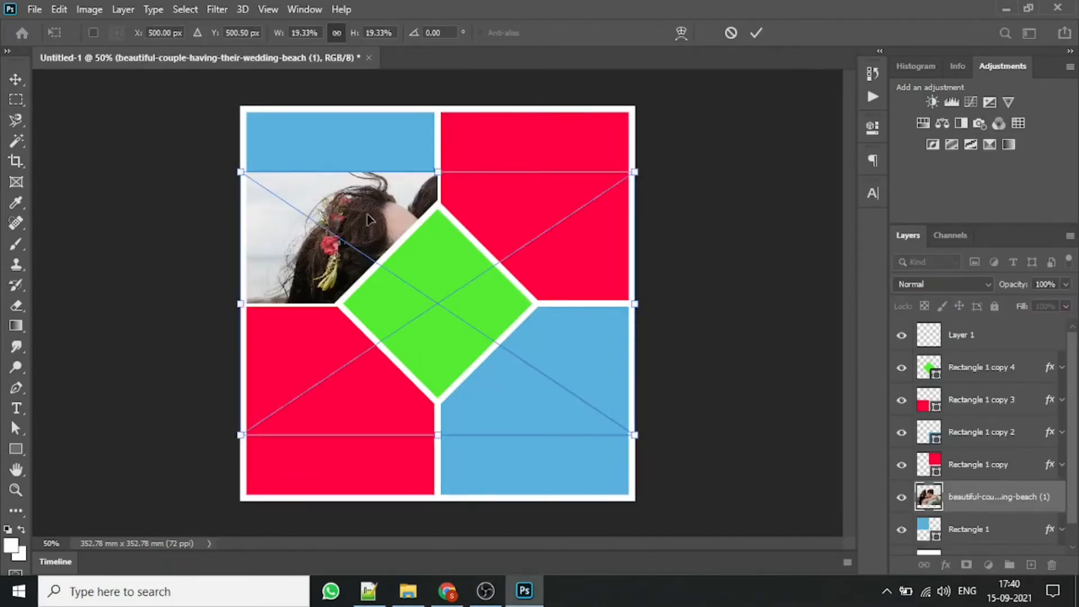
pyautogui.moveTo(629, 434); pyautogui.dragTo(446, 305)
pyautogui.moveTo(341, 236); pyautogui.dragTo(326, 173)
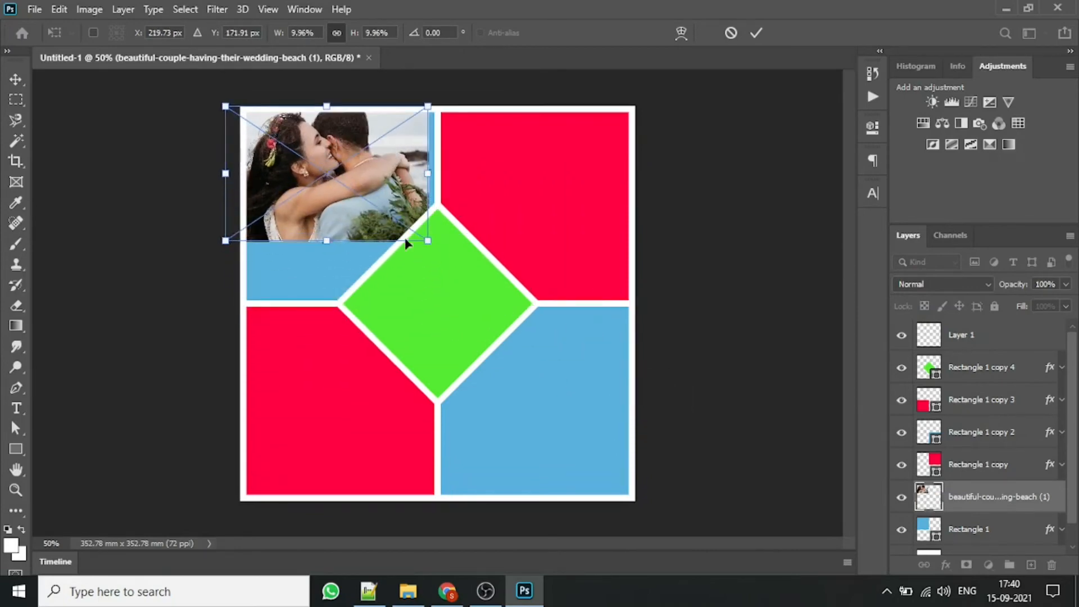
pyautogui.moveTo(428, 240); pyautogui.dragTo(554, 324)
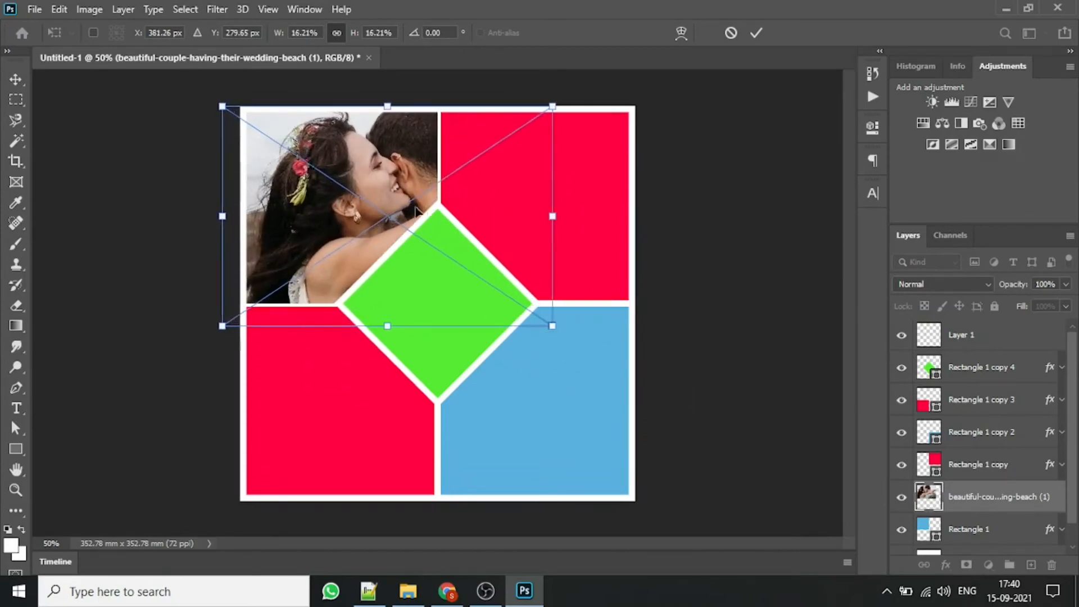
pyautogui.moveTo(426, 209); pyautogui.dragTo(402, 208)
pyautogui.click(758, 32)
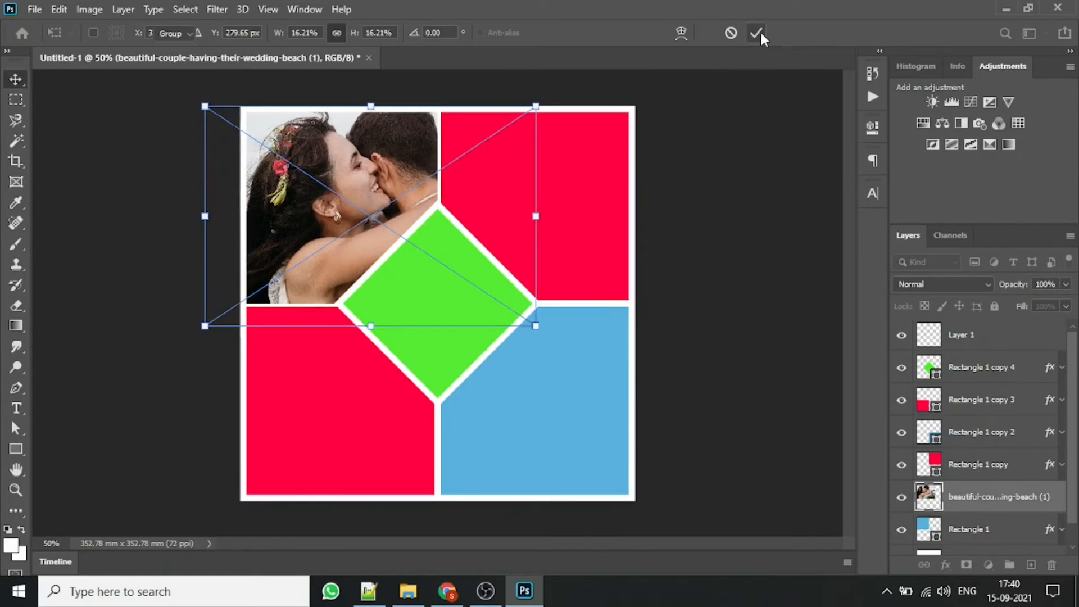
# Clip the beautiful-couple-having-their-wedding-beach (1) photo to the Rectangle 1 shape with a clipping mask.
pyautogui.rightClick(996, 502)
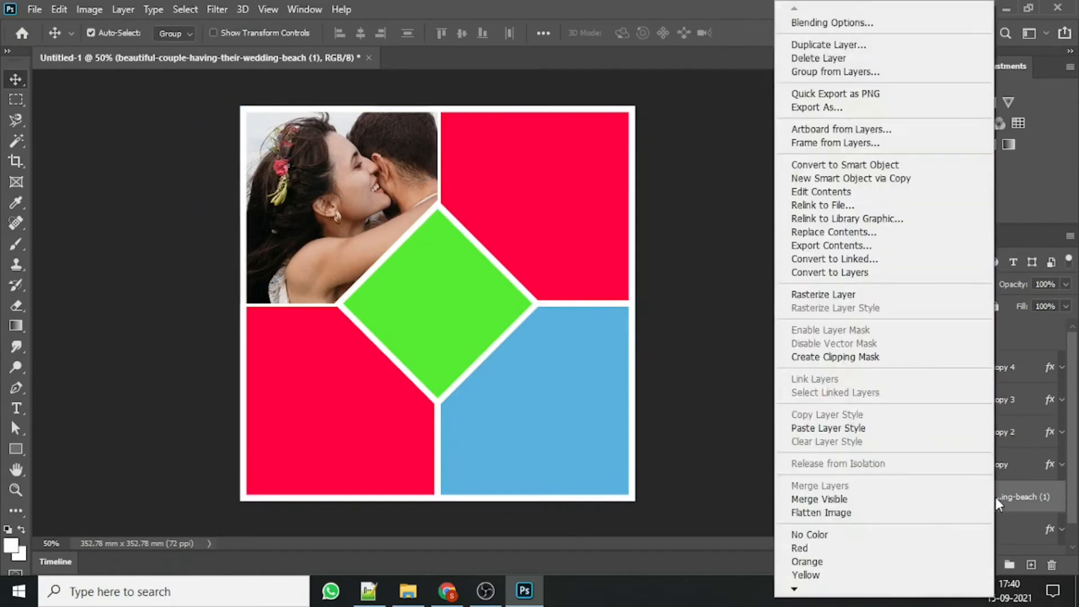
pyautogui.click(878, 359)
pyautogui.moveTo(351, 180)
pyautogui.mouseDown()
pyautogui.moveTo(340, 191)
pyautogui.moveTo(352, 185)
pyautogui.mouseUp()
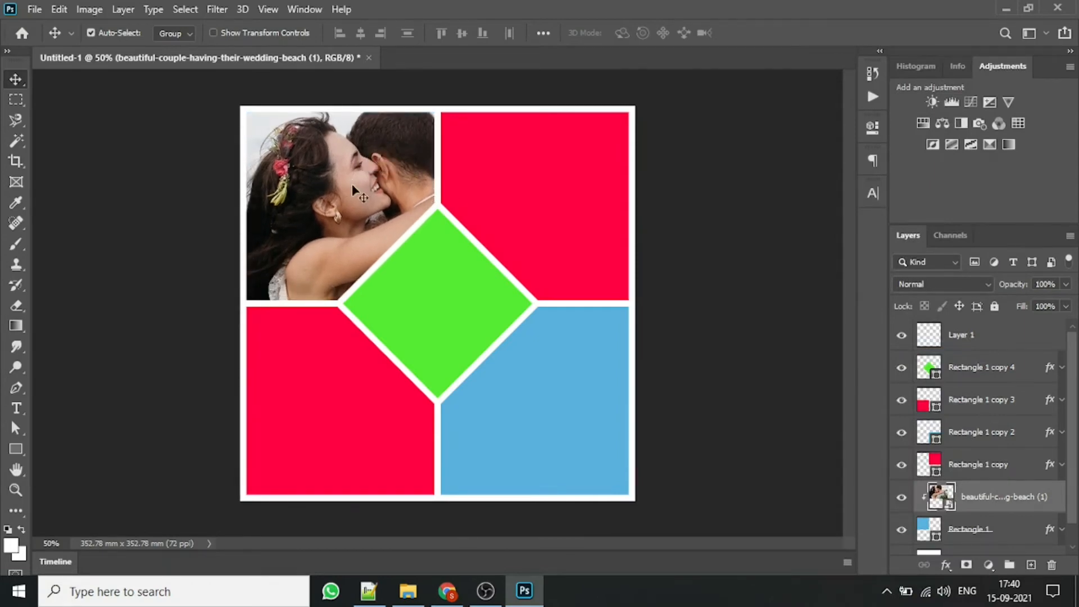
# Place the photo beautiful-couple-having-their-wedding-beach (2) above Rectangle 1 copy, positioned over the upper-right square.
pyautogui.click(483, 217)
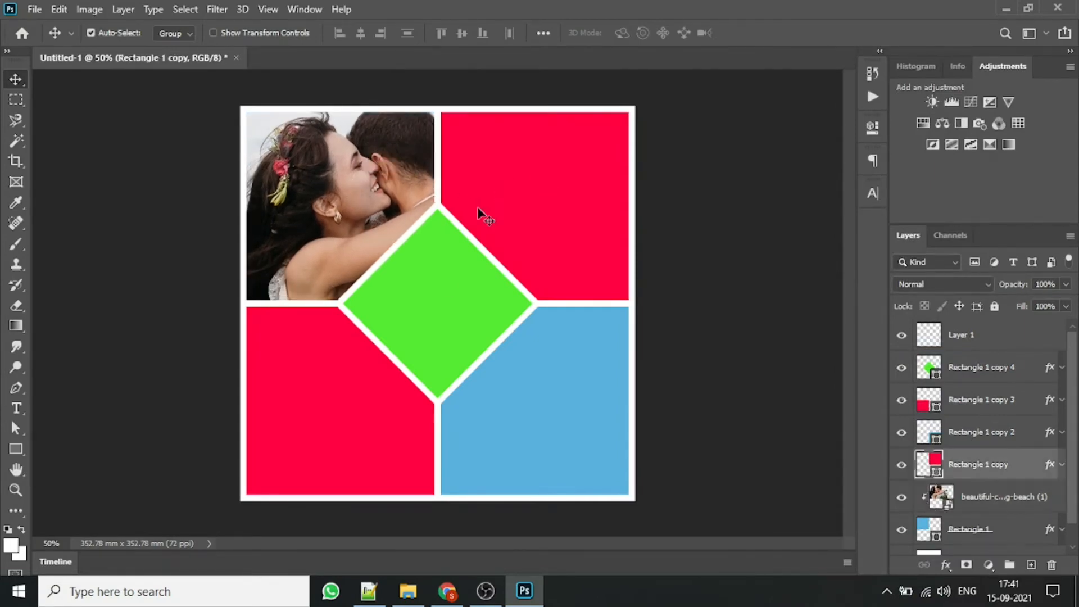
pyautogui.click(409, 599)
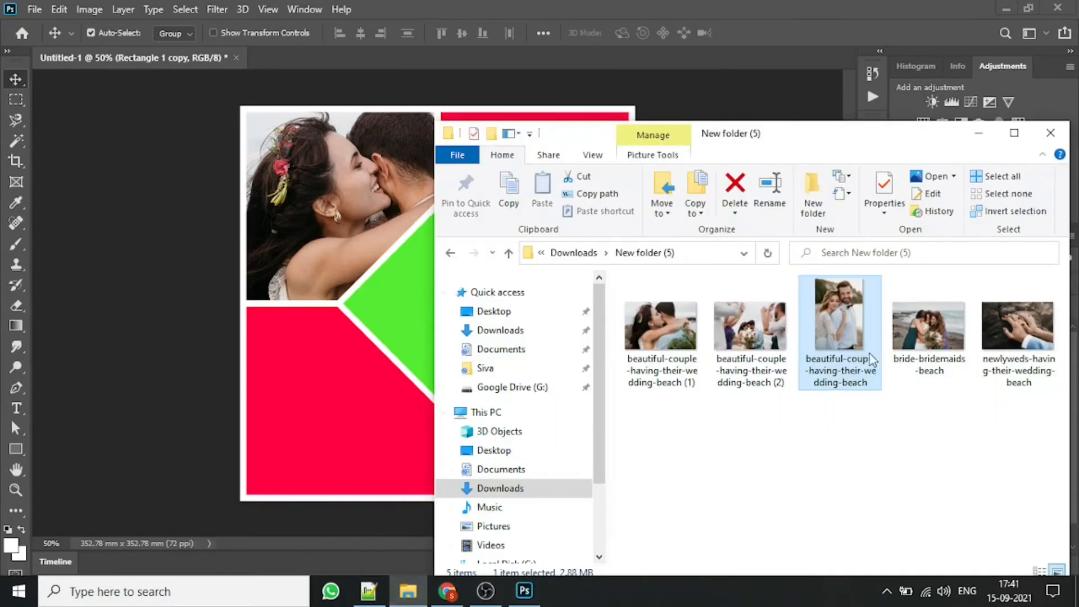
pyautogui.click(766, 339)
pyautogui.moveTo(762, 345); pyautogui.dragTo(377, 219)
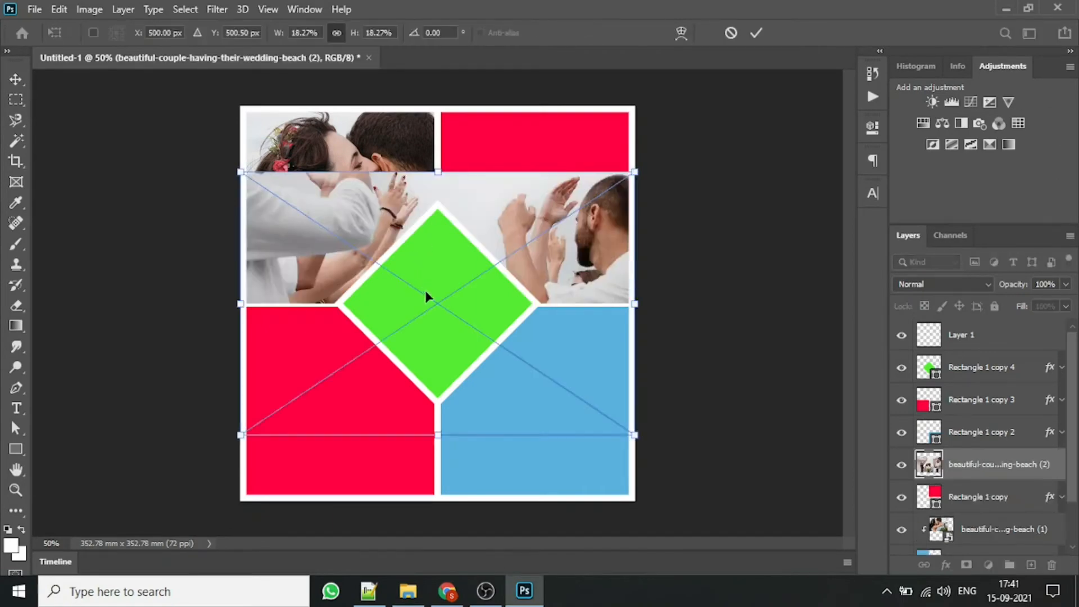
pyautogui.moveTo(634, 171); pyautogui.dragTo(735, 72)
pyautogui.click(757, 32)
# Clip the beautiful-couple-having-their-wedding-beach (2) photo to Rectangle 1 copy and shift it upward to bring the couple higher.
pyautogui.rightClick(983, 464)
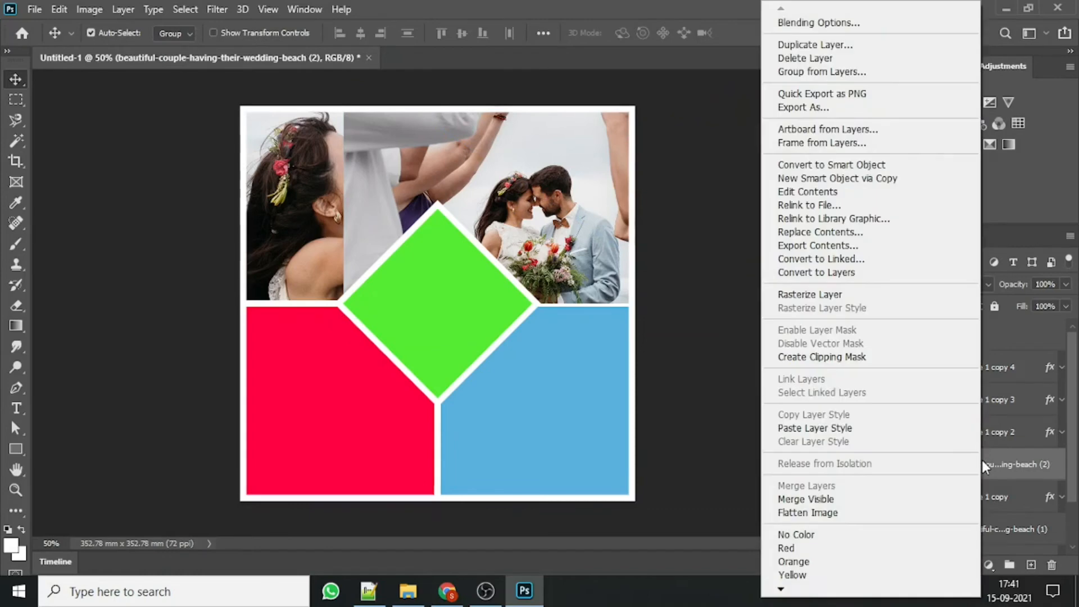
pyautogui.click(854, 359)
pyautogui.moveTo(577, 212); pyautogui.dragTo(575, 168)
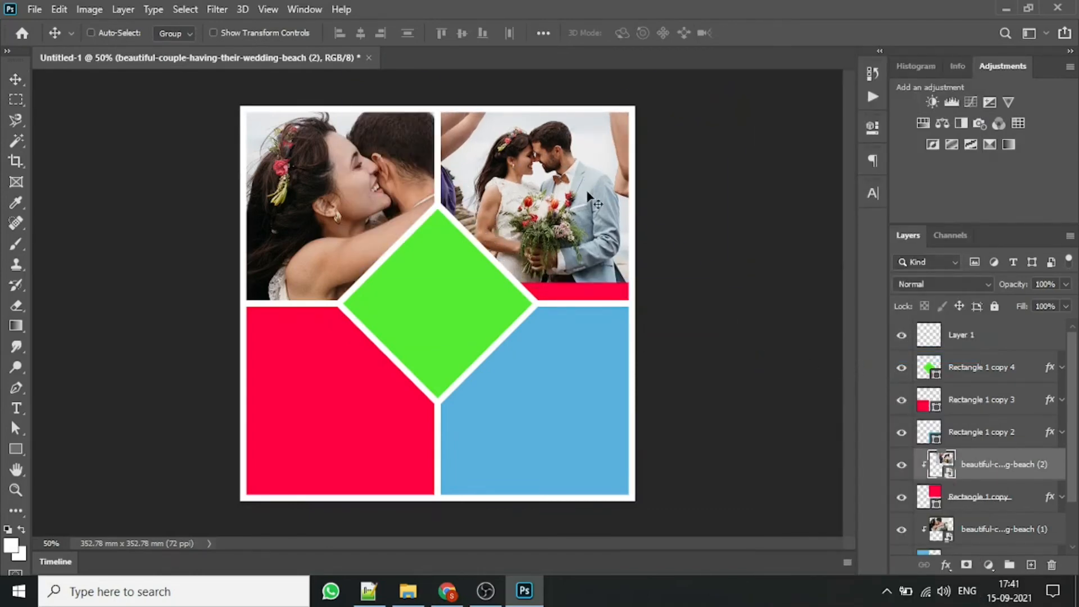
# Scale the upper-right photo to about 26.86%, rotate it about 6.1°, and reposition it to fill its square around the couple.
pyautogui.hotkey('ctrl', 't')
pyautogui.moveTo(738, 281); pyautogui.dragTo(788, 357)
pyautogui.moveTo(730, 303); pyautogui.dragTo(655, 256)
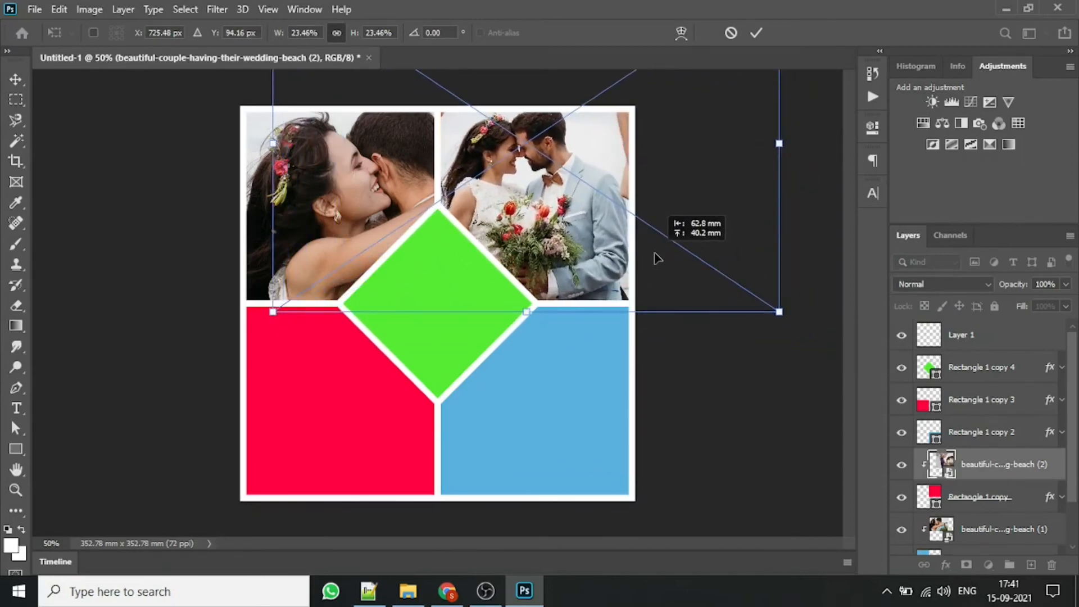
pyautogui.moveTo(779, 311); pyautogui.dragTo(740, 305)
pyautogui.moveTo(787, 335); pyautogui.dragTo(827, 361)
pyautogui.moveTo(724, 299); pyautogui.dragTo(728, 286)
pyautogui.moveTo(676, 259); pyautogui.dragTo(678, 278)
pyautogui.moveTo(771, 398); pyautogui.dragTo(748, 418)
pyautogui.moveTo(754, 243); pyautogui.dragTo(760, 239)
pyautogui.moveTo(788, 411); pyautogui.dragTo(786, 413)
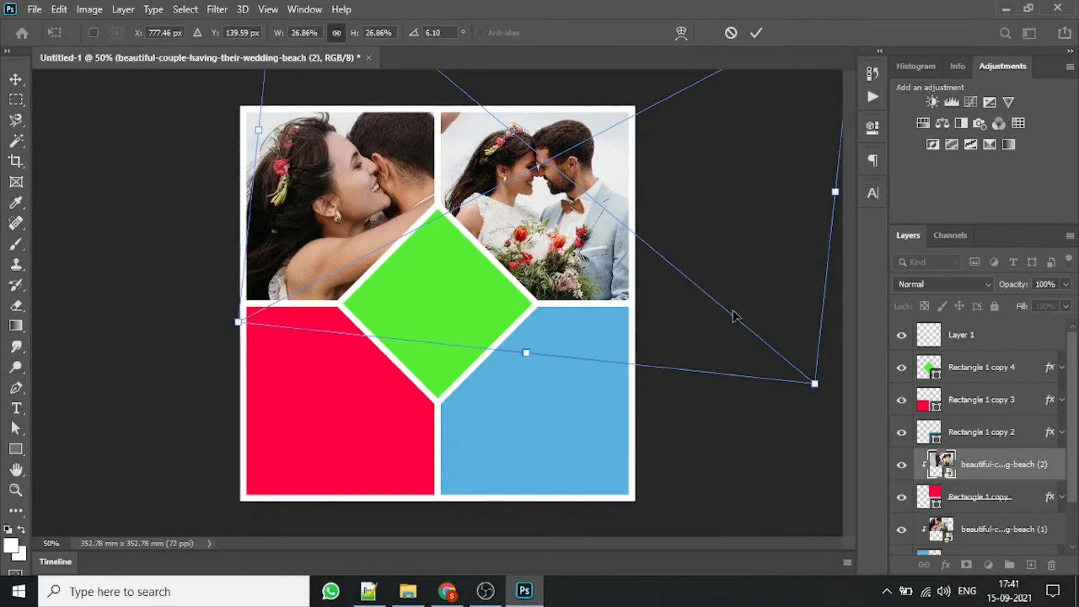
pyautogui.click(757, 32)
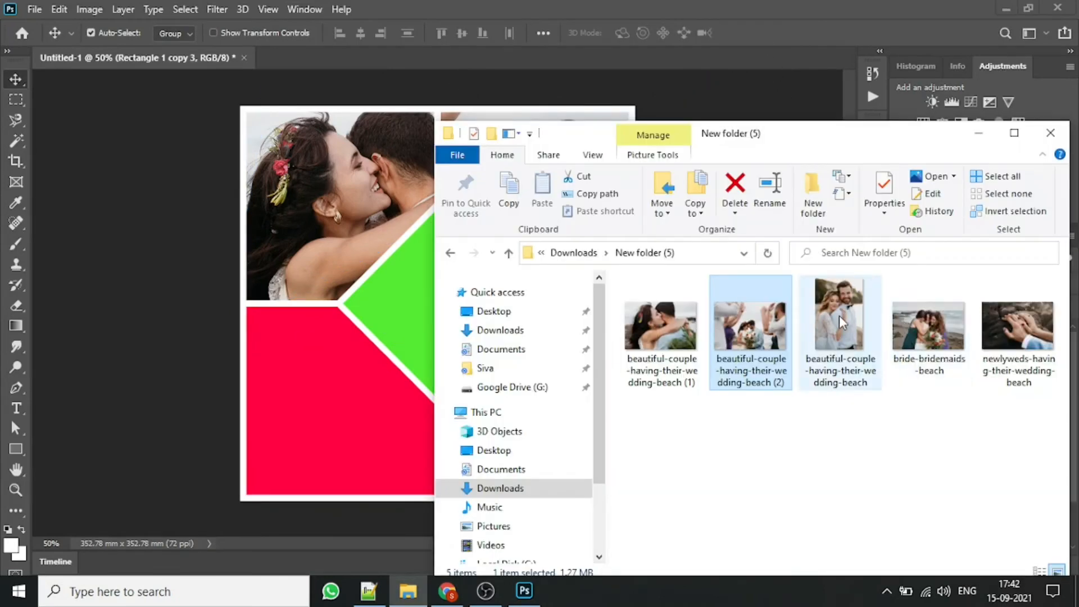
# Place the photo beautiful-couple-having-their-wedding-beach above Rectangle 1 copy 3, clip it to that square, and lower it to frame both faces.
pyautogui.moveTo(839, 315); pyautogui.dragTo(276, 438)
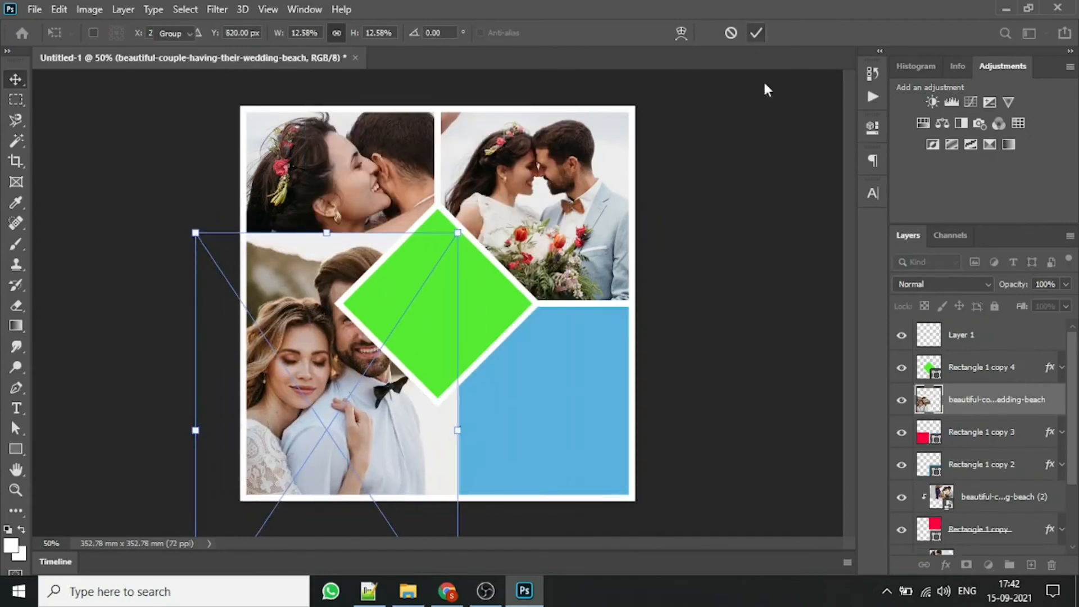
pyautogui.click(757, 33)
pyautogui.rightClick(952, 402)
pyautogui.click(902, 357)
pyautogui.moveTo(364, 393); pyautogui.dragTo(362, 472)
# Place the bride-bridemaids-beach photo above Rectangle 1 copy 2, clip it to the lower-right square, and position the three women inside.
pyautogui.click(539, 395)
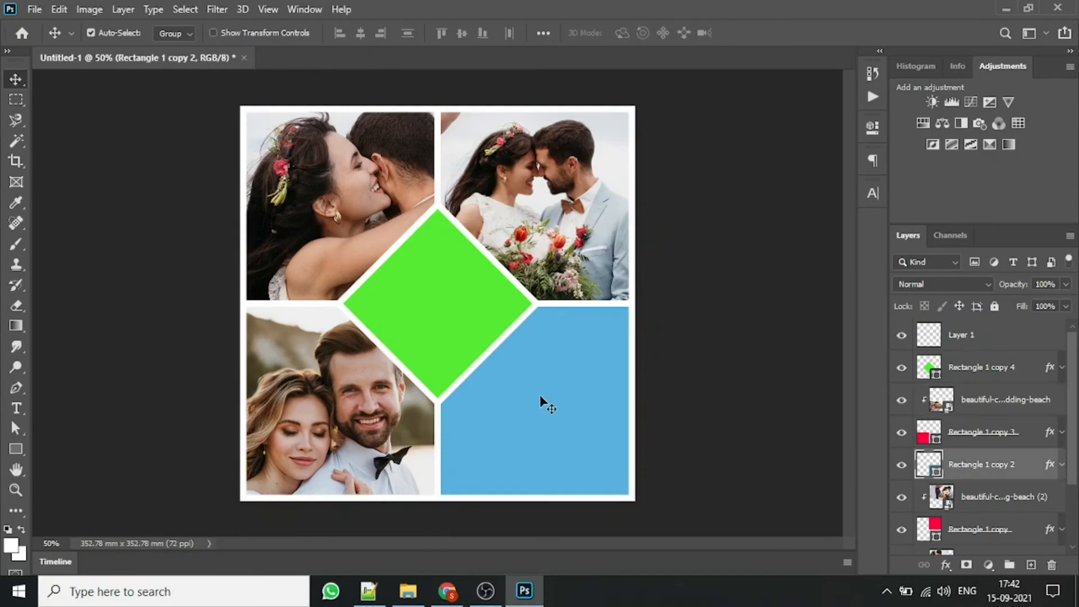
pyautogui.click(408, 590)
pyautogui.moveTo(934, 341); pyautogui.dragTo(636, 515)
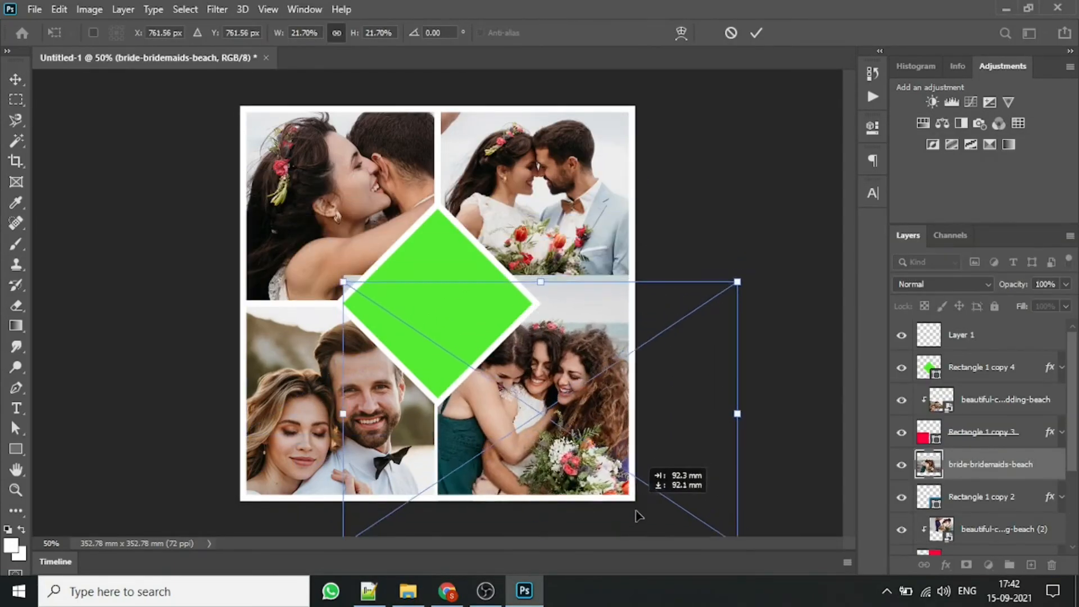
pyautogui.click(756, 33)
pyautogui.rightClick(983, 477)
pyautogui.click(831, 356)
pyautogui.moveTo(607, 388); pyautogui.dragTo(588, 405)
# Place the newlyweds-having-their-wedding-beach photo above Rectangle 1 copy 4 and clip it to the central green diamond.
pyautogui.click(436, 304)
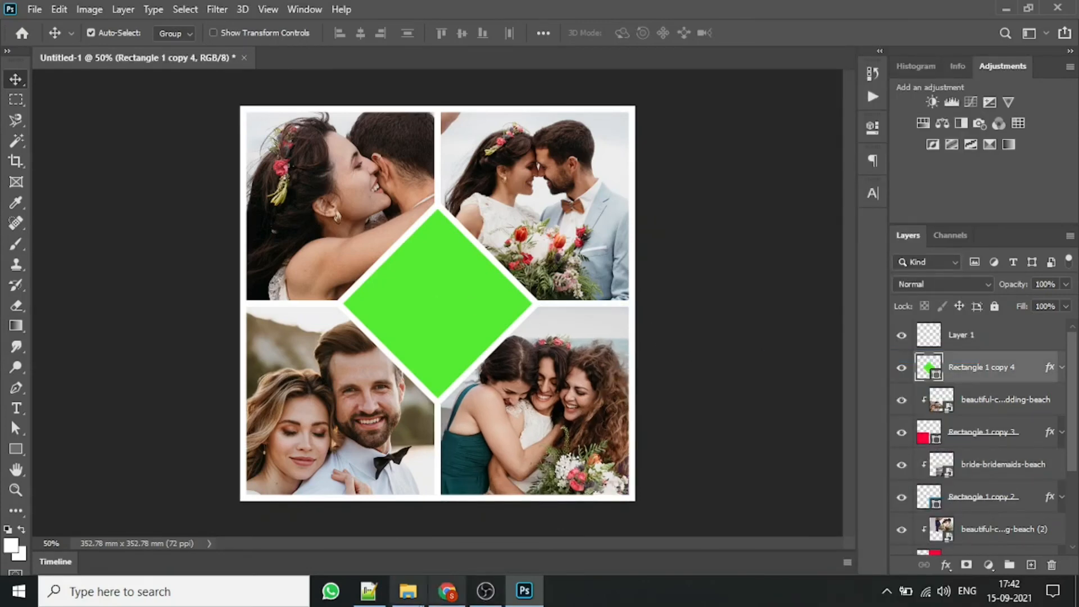
pyautogui.click(408, 590)
pyautogui.moveTo(1025, 342); pyautogui.dragTo(409, 304)
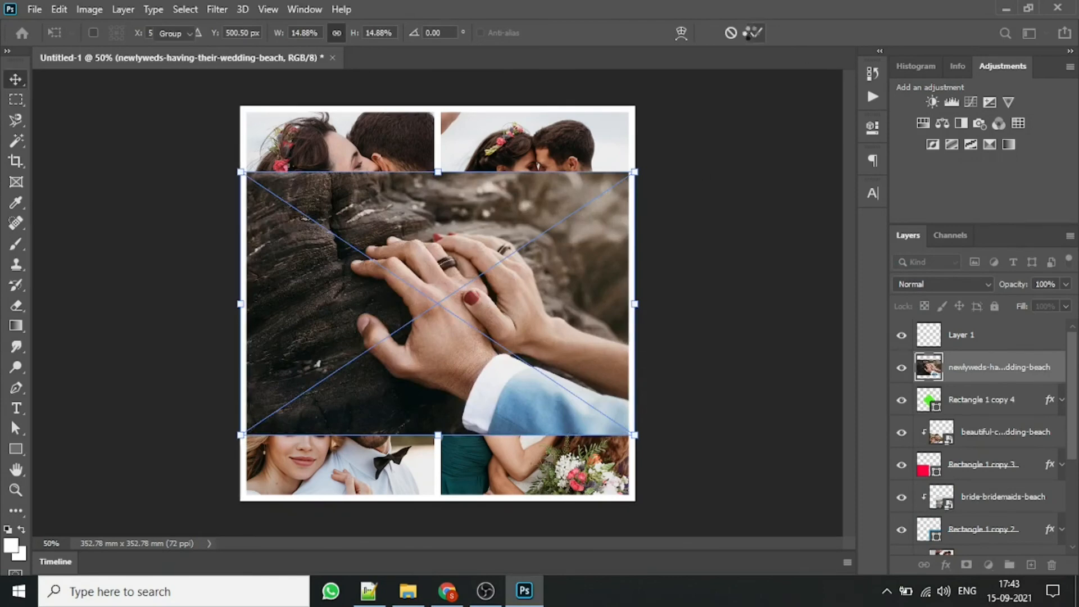
pyautogui.click(756, 35)
pyautogui.rightClick(976, 368)
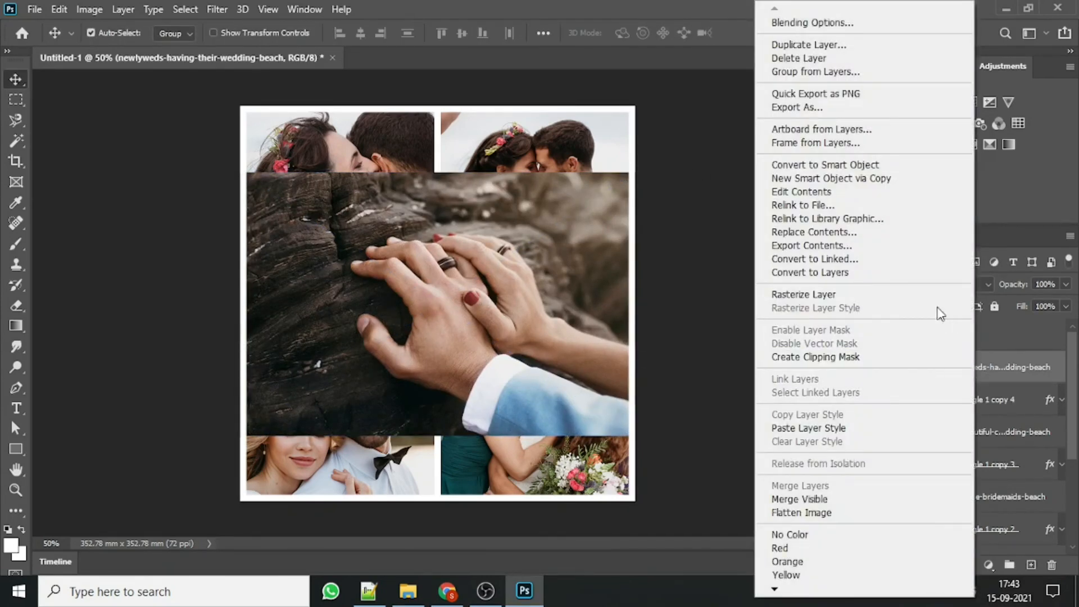
pyautogui.click(878, 355)
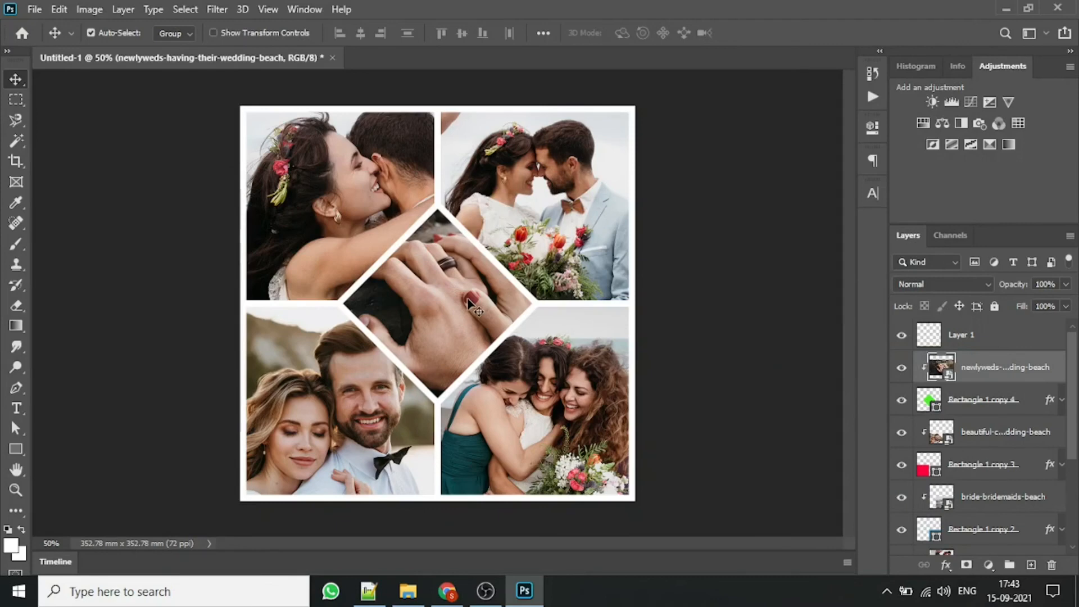
# Scale the diamond's hands photo to about 10.49%, rotate it about 2.25°, and center the hands within the diamond.
pyautogui.click(16, 100)
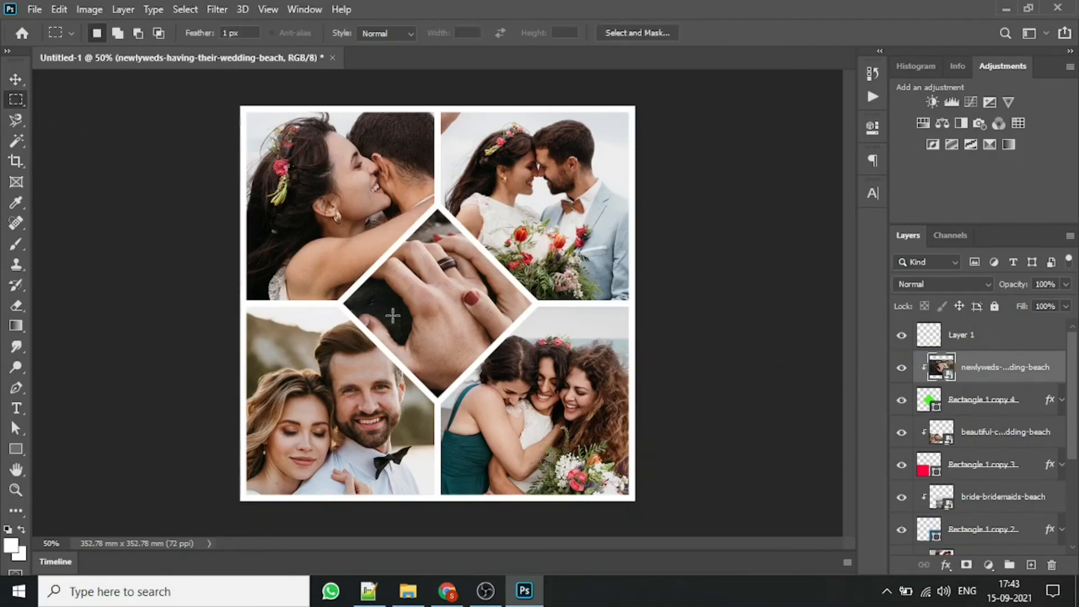
pyautogui.rightClick(404, 312)
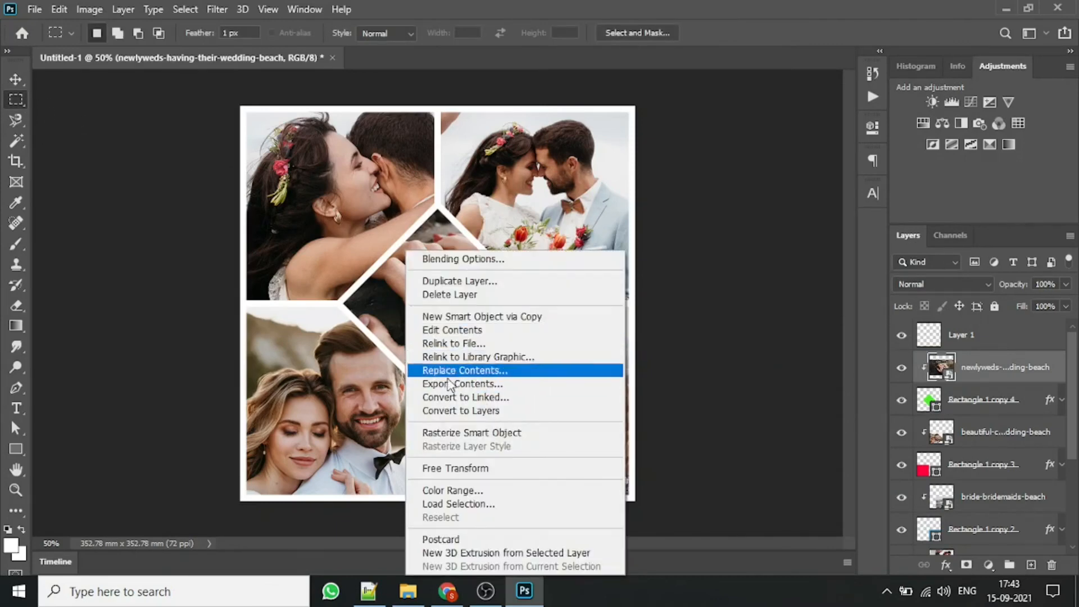
pyautogui.click(457, 474)
pyautogui.moveTo(636, 435); pyautogui.dragTo(532, 365)
pyautogui.moveTo(454, 336); pyautogui.dragTo(491, 375)
pyautogui.moveTo(567, 405); pyautogui.dragTo(532, 384)
pyautogui.moveTo(509, 360); pyautogui.dragTo(522, 356)
pyautogui.moveTo(606, 286); pyautogui.dragTo(606, 293)
pyautogui.moveTo(545, 390); pyautogui.dragTo(561, 404)
pyautogui.moveTo(536, 368)
pyautogui.mouseDown()
pyautogui.moveTo(578, 400)
pyautogui.moveTo(545, 373)
pyautogui.moveTo(538, 379)
pyautogui.mouseUp()
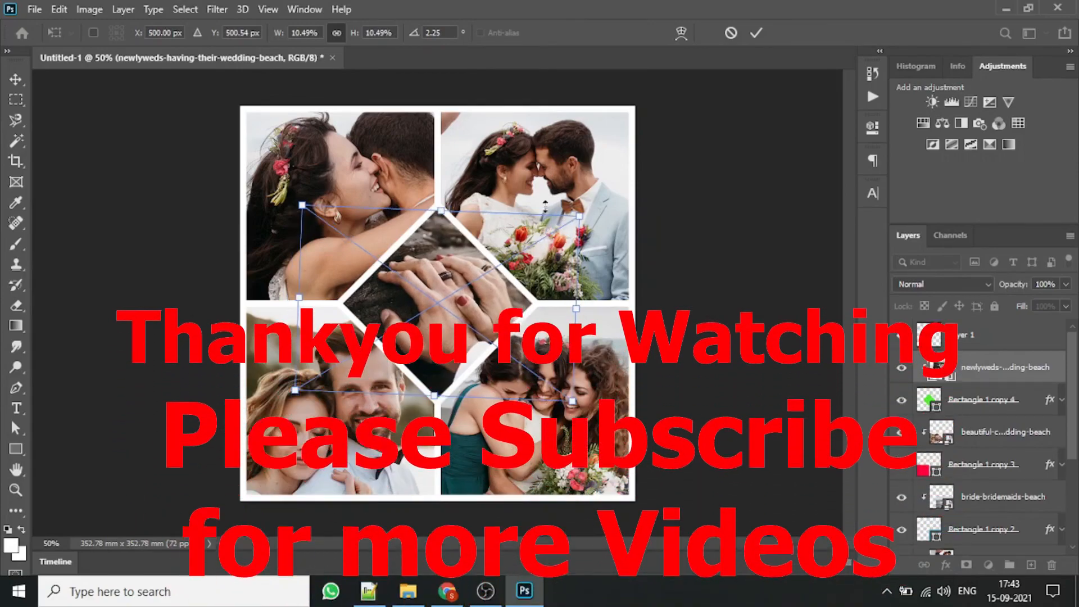
pyautogui.moveTo(506, 268); pyautogui.dragTo(515, 268)
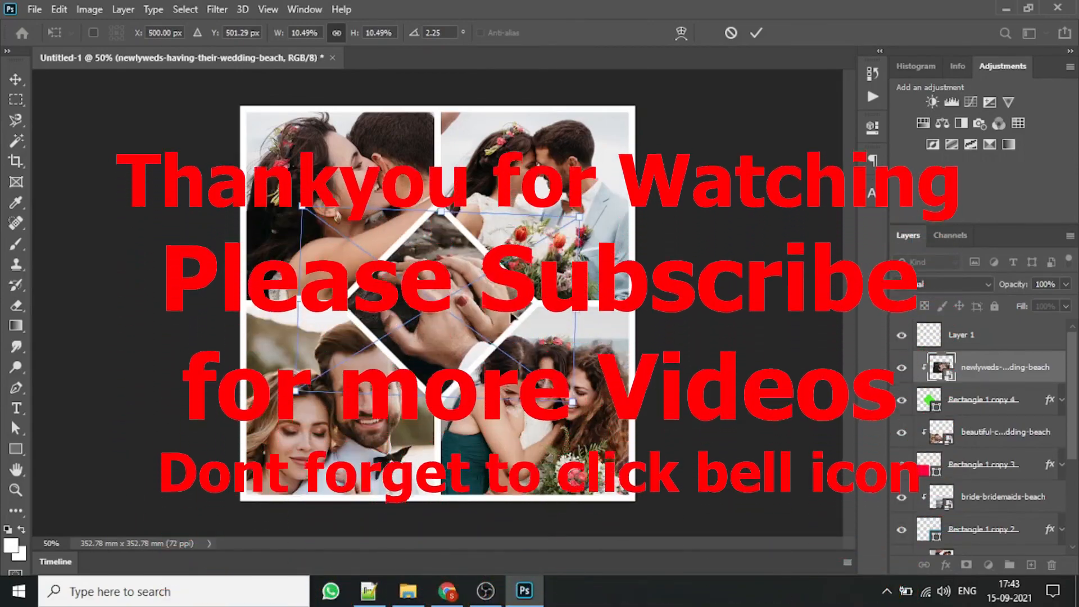
pyautogui.click(756, 33)
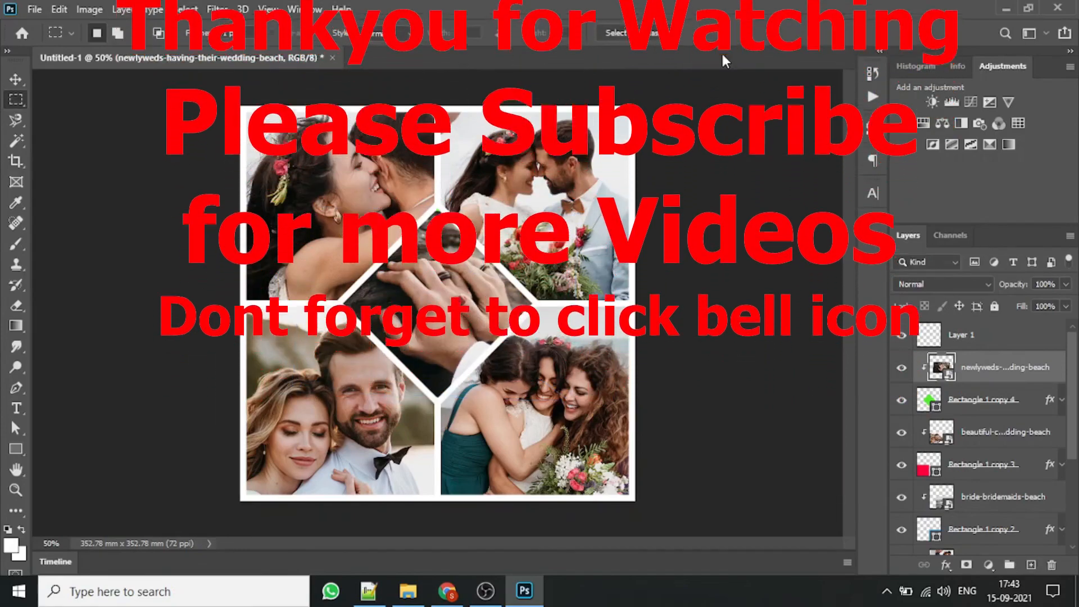